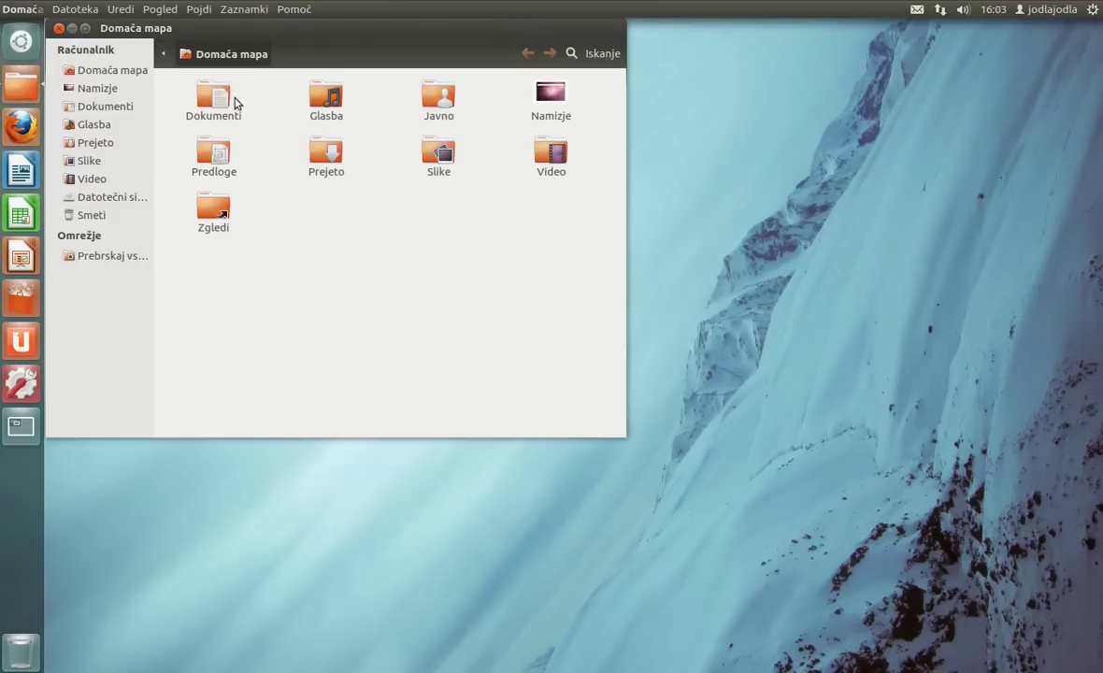
# Maximize the home folder window and open the Ubuntu Unity Plugin settings in CompizConfig Settings Manager, accepting its caution notice.
pyautogui.moveTo(229, 47); pyautogui.dragTo(364, 12)
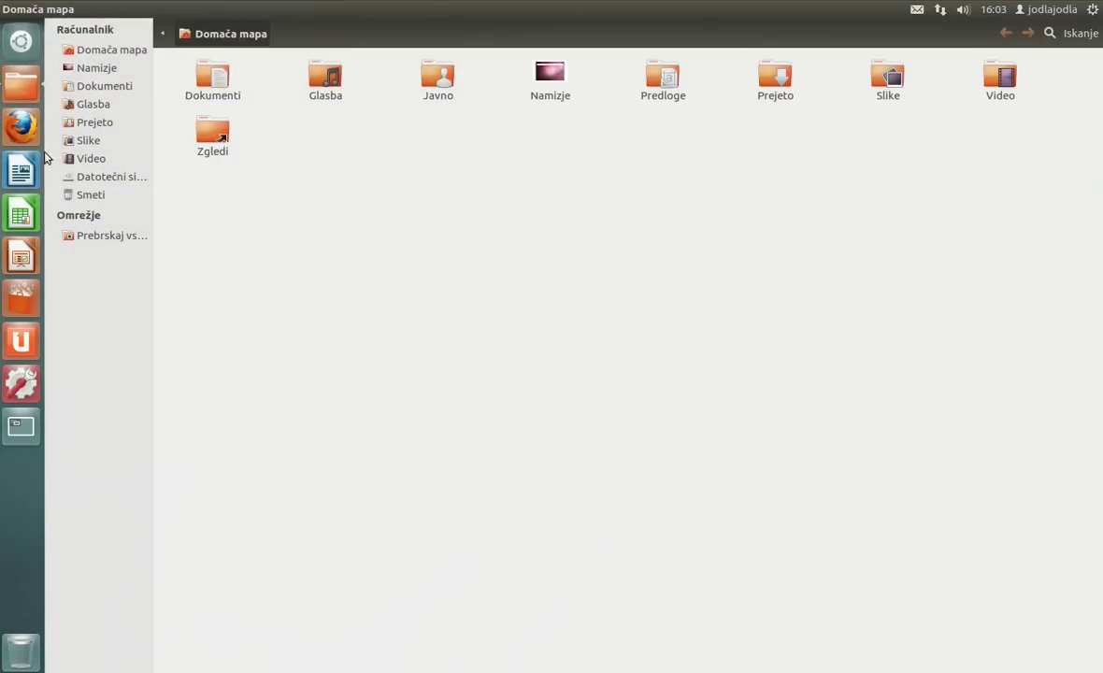
pyautogui.click(20, 41)
pyautogui.write('ccsm')
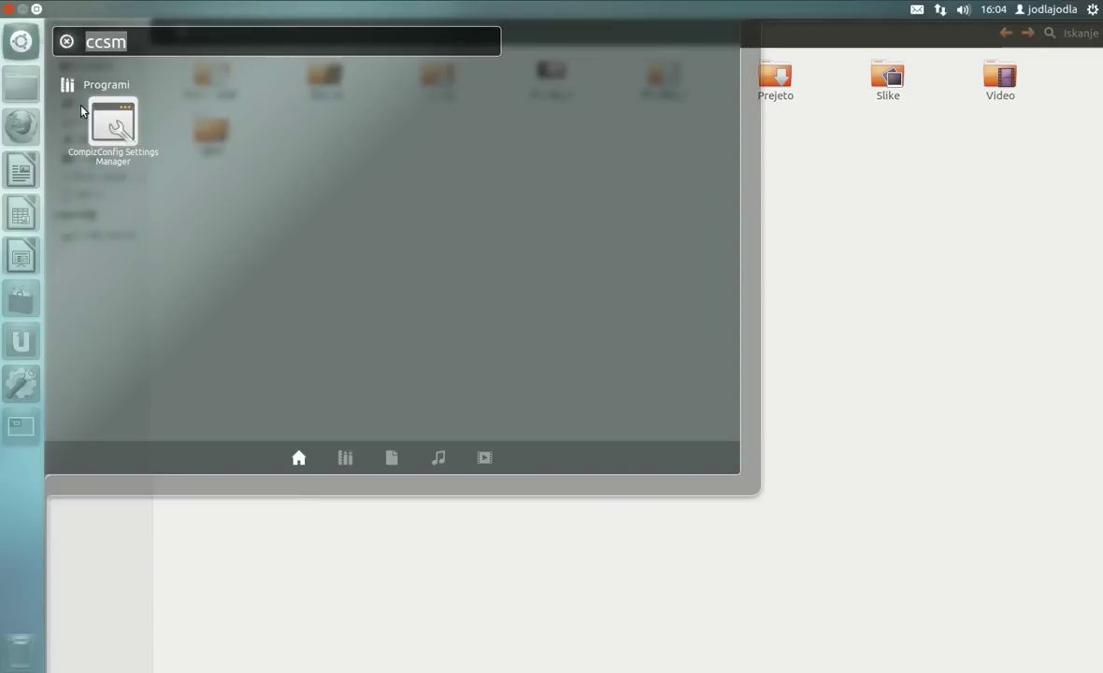
pyautogui.click(99, 118)
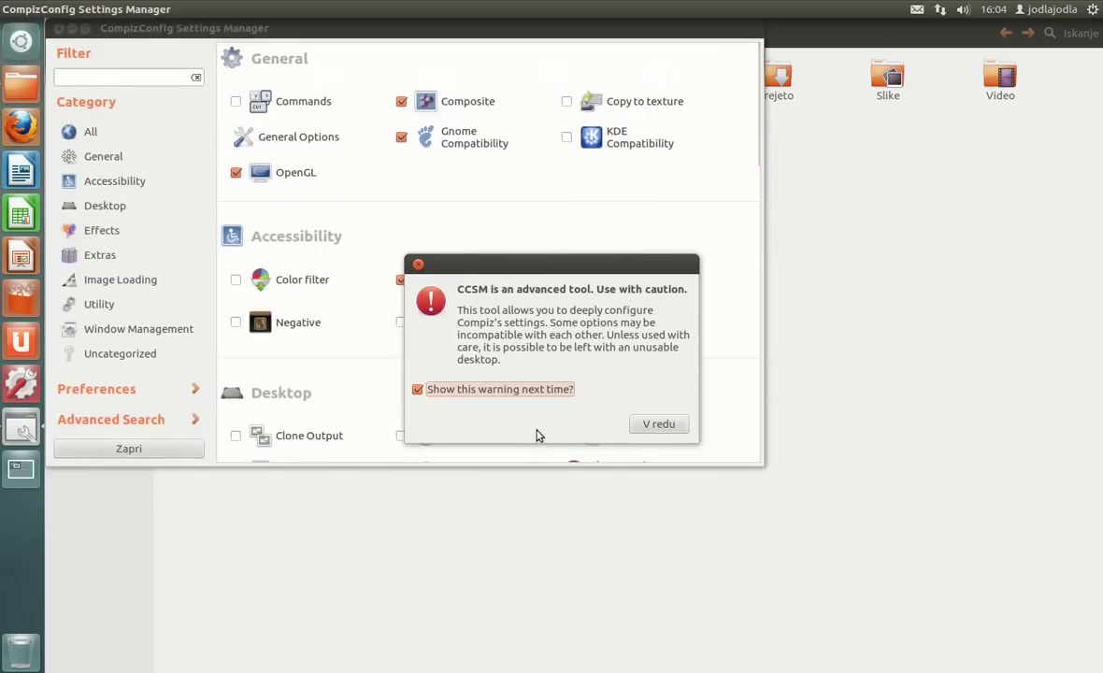
pyautogui.click(658, 424)
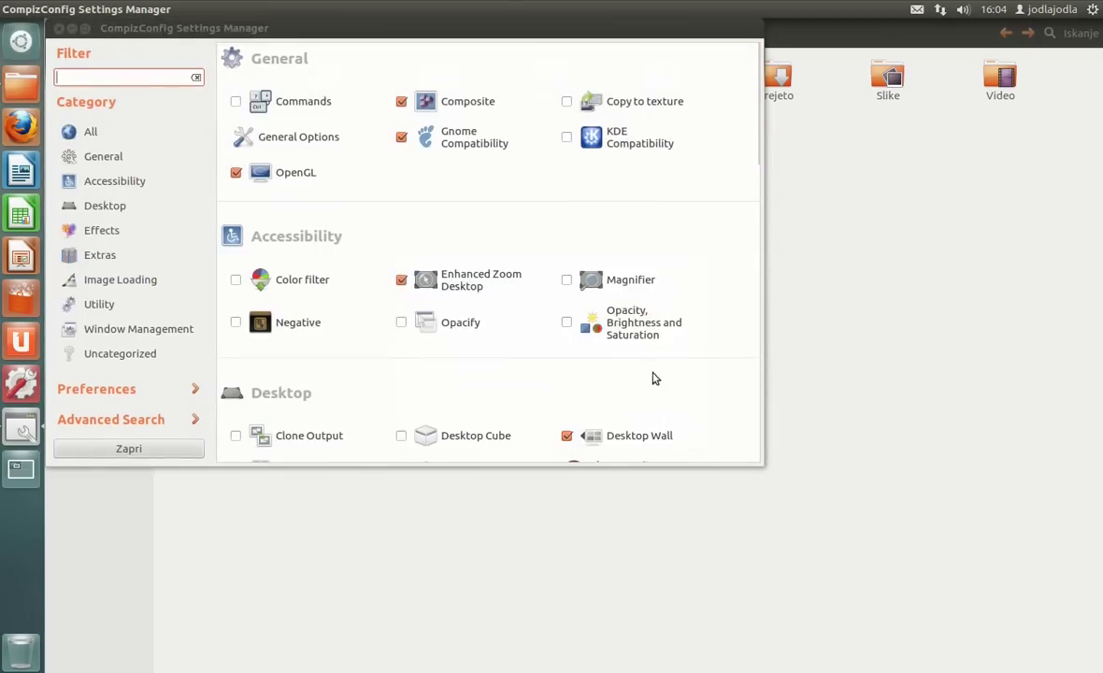
pyautogui.scroll(-2, 720, 365)
pyautogui.click(675, 386)
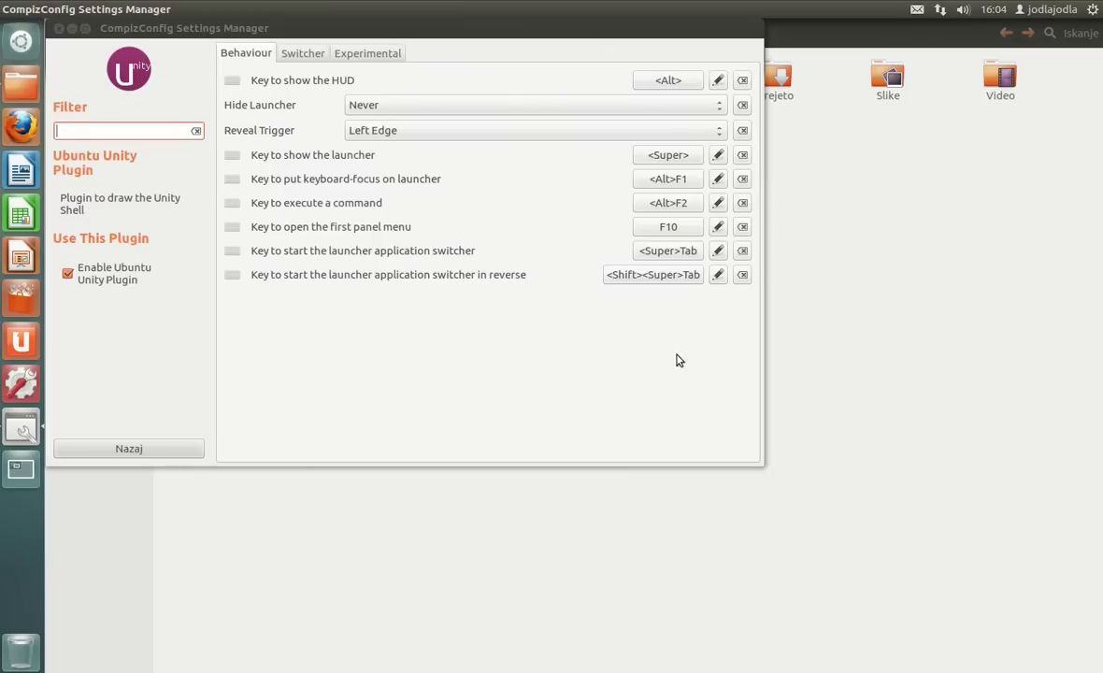
# Set Hide Launcher to Autohide, check the launcher behind the maximized home folder window and return to the plugin settings.
pyautogui.click(386, 105)
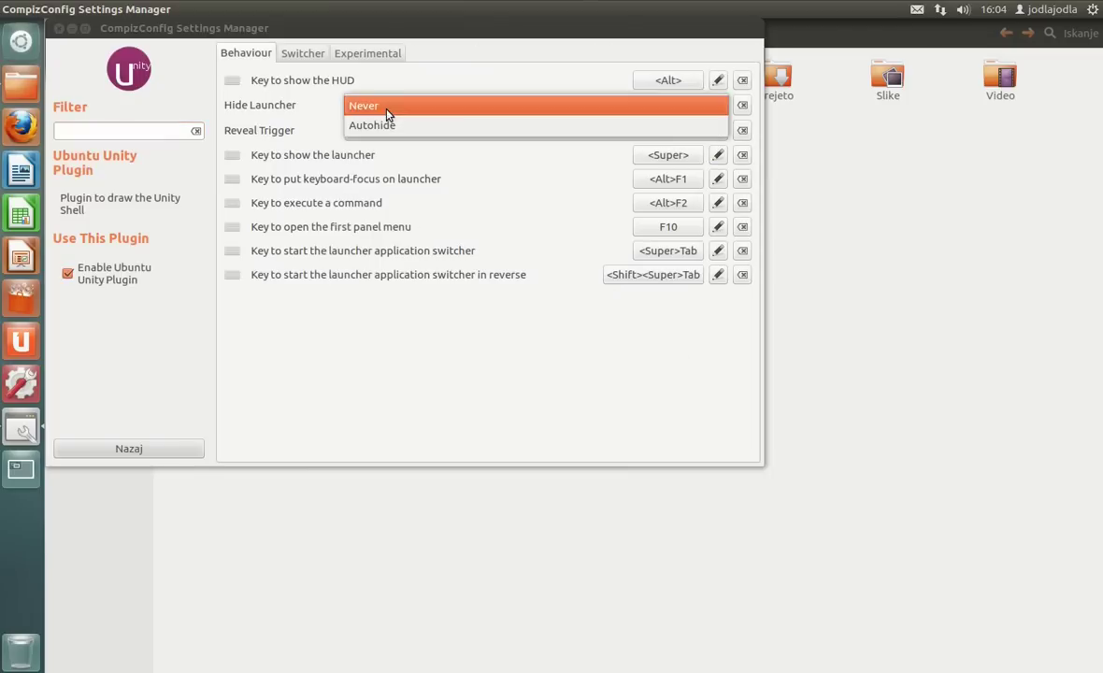
pyautogui.click(389, 124)
pyautogui.click(165, 370)
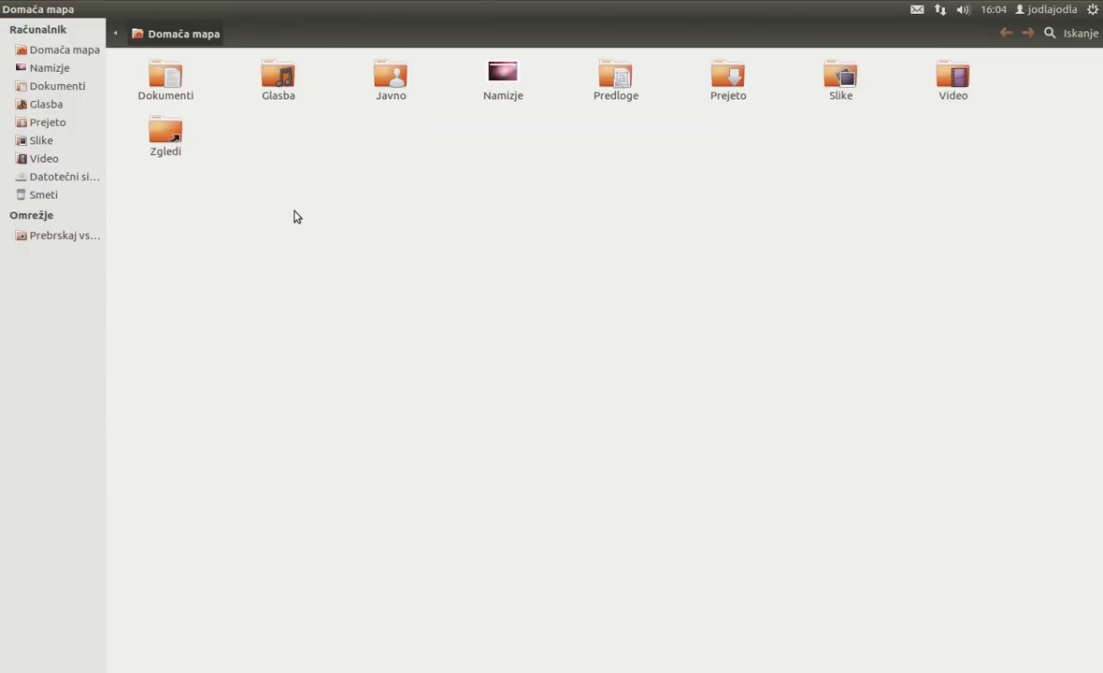
pyautogui.hotkey('alt', 'Tab')
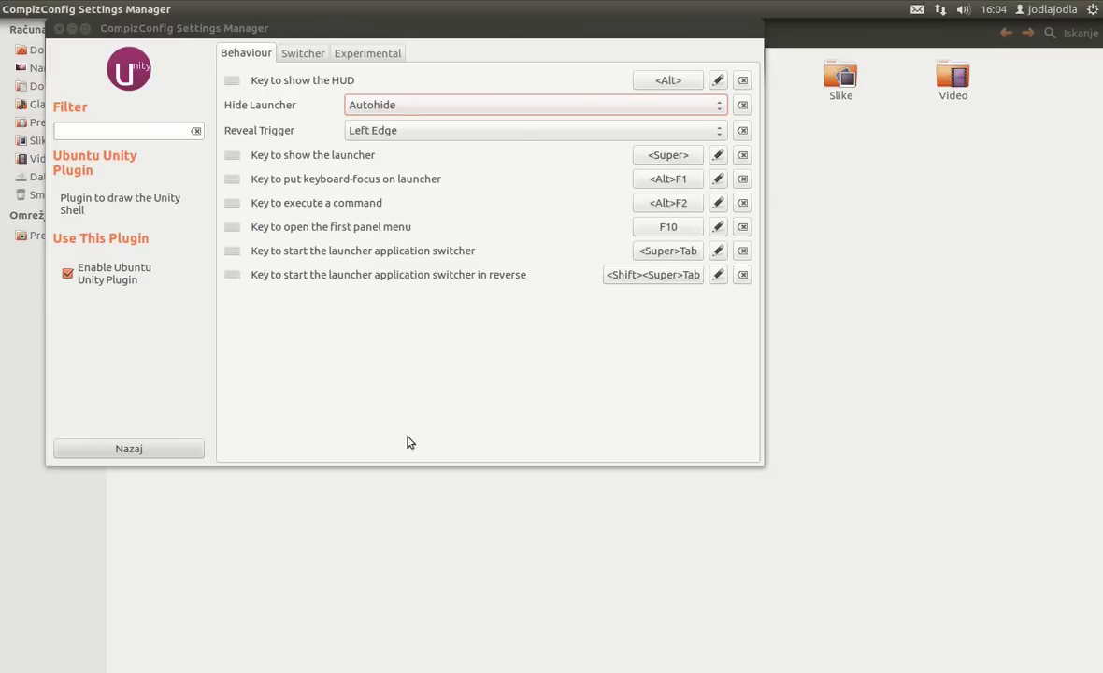
# Set Hide Launcher to Never, bring the home folder window to the front and close it.
pyautogui.click(606, 106)
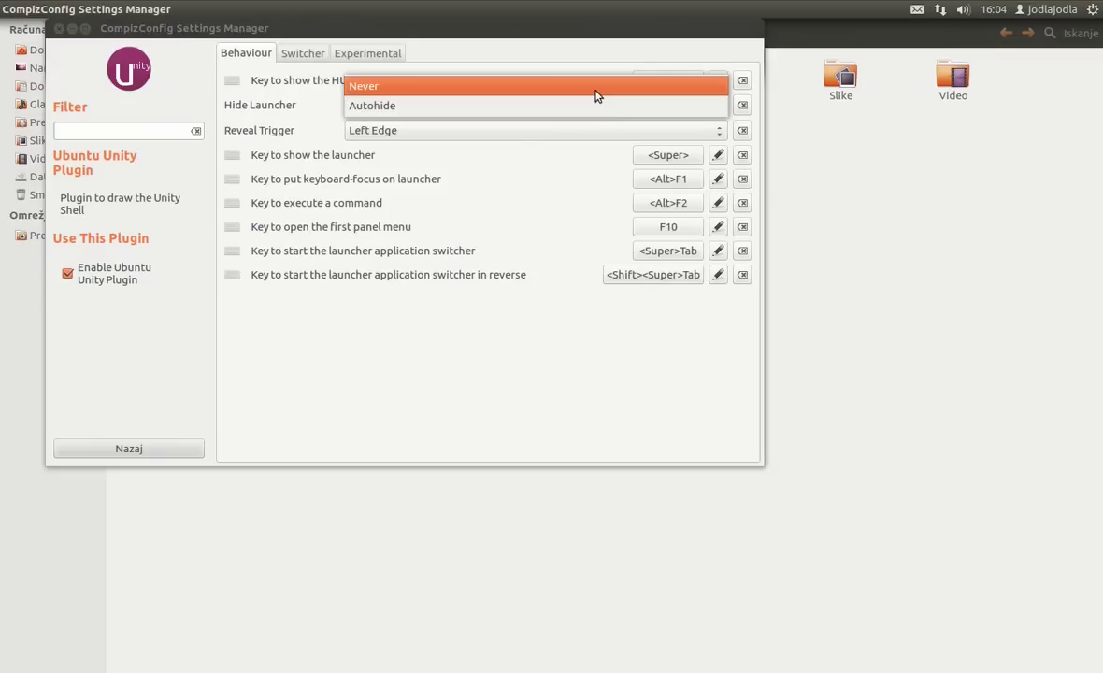
pyautogui.click(596, 95)
pyautogui.click(508, 502)
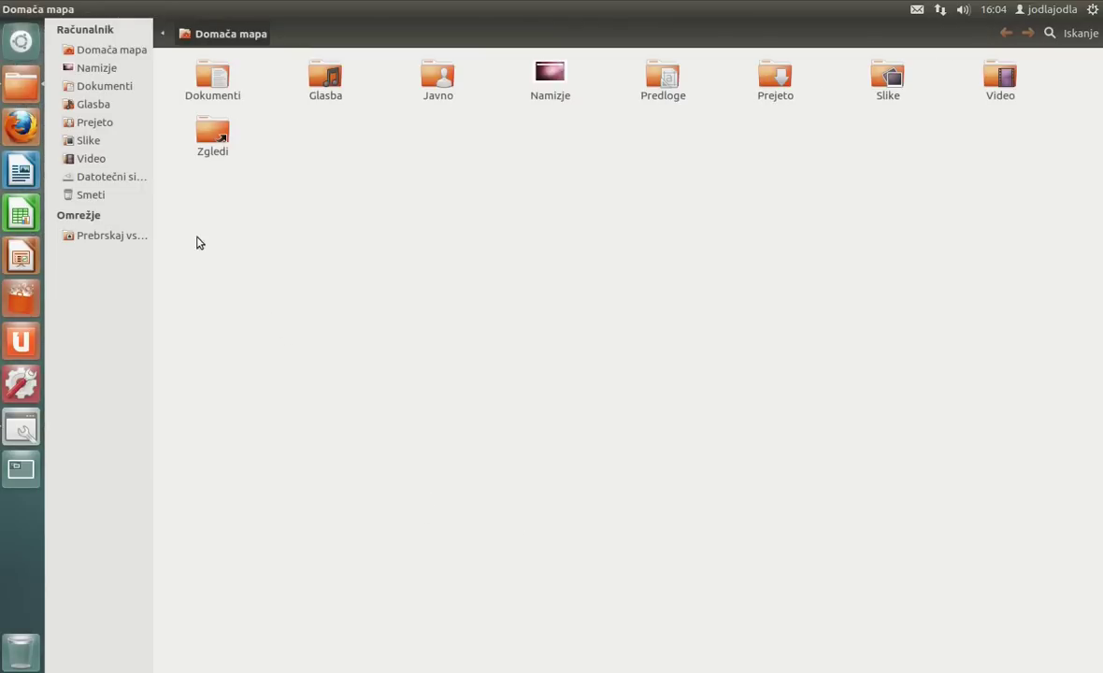
pyautogui.click(21, 10)
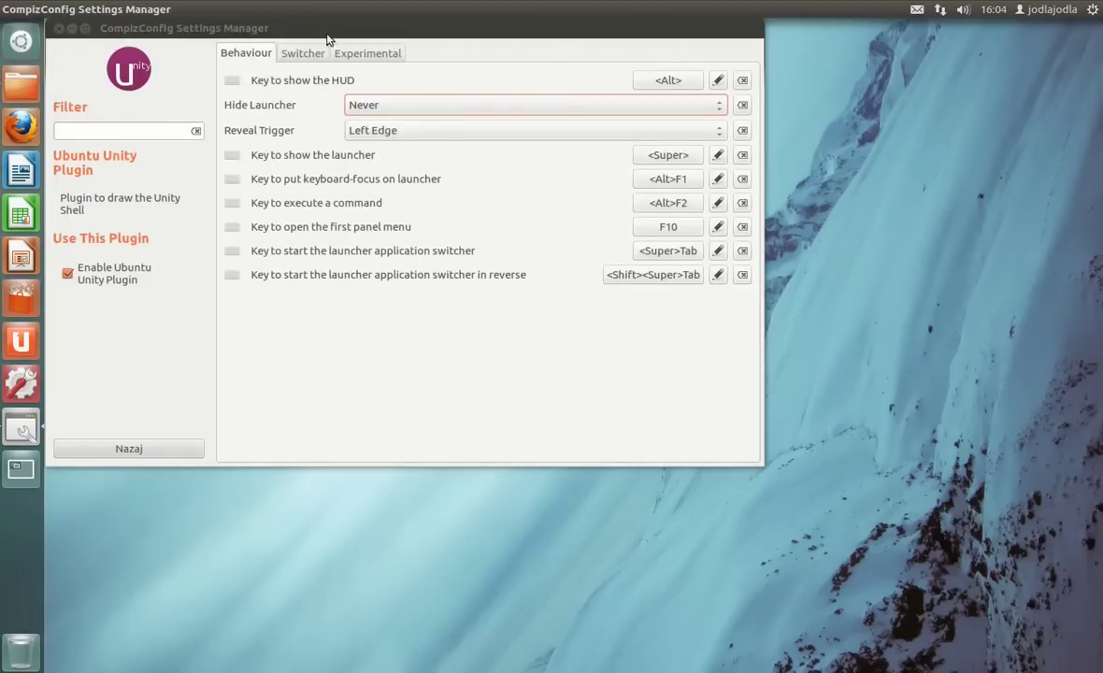
# Move the settings window toward the screen's middle and set the experimental Background Color to fully opaque #A09999.
pyautogui.moveTo(327, 39); pyautogui.dragTo(514, 110)
pyautogui.click(540, 122)
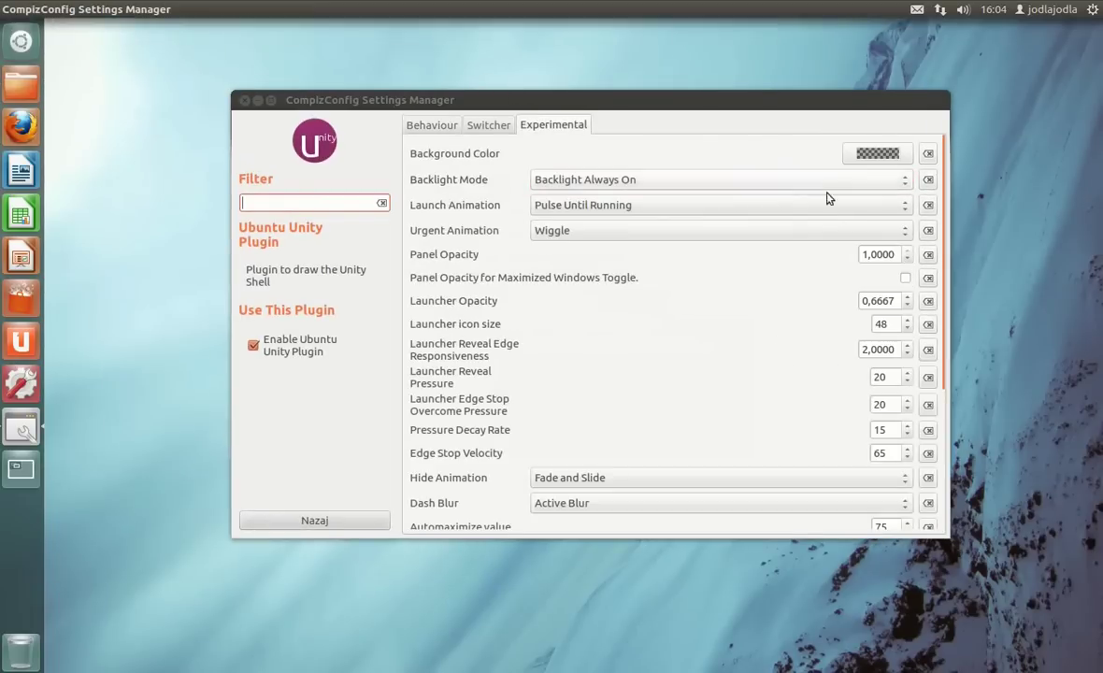
pyautogui.click(900, 155)
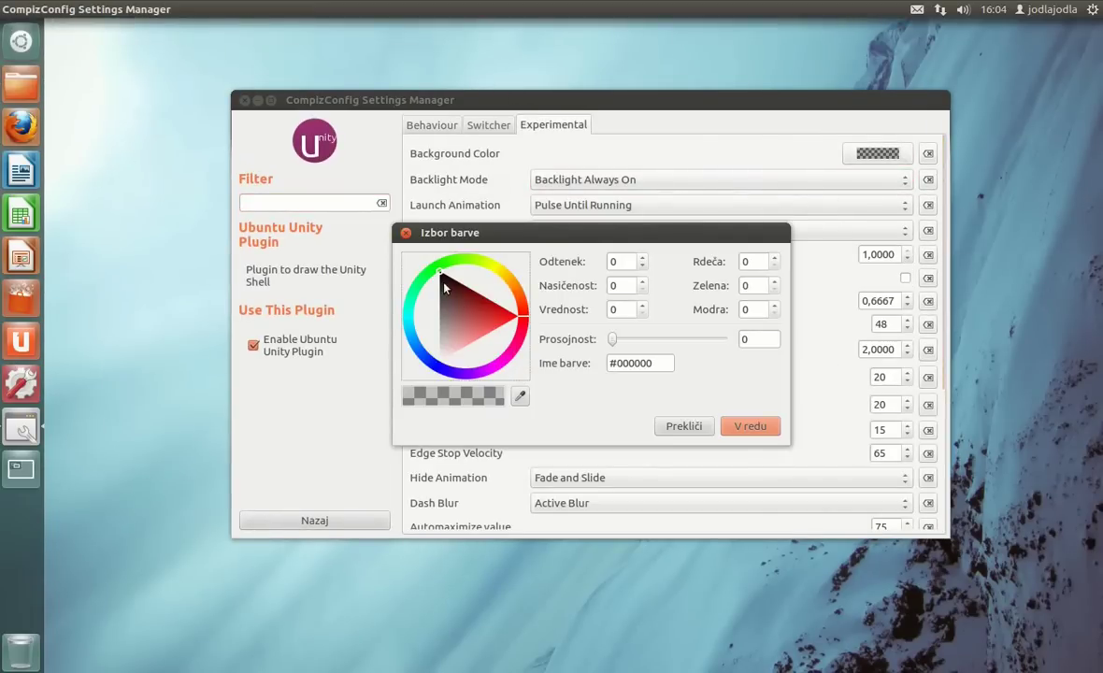
pyautogui.moveTo(445, 289)
pyautogui.mouseDown()
pyautogui.moveTo(442, 280)
pyautogui.moveTo(441, 325)
pyautogui.mouseUp()
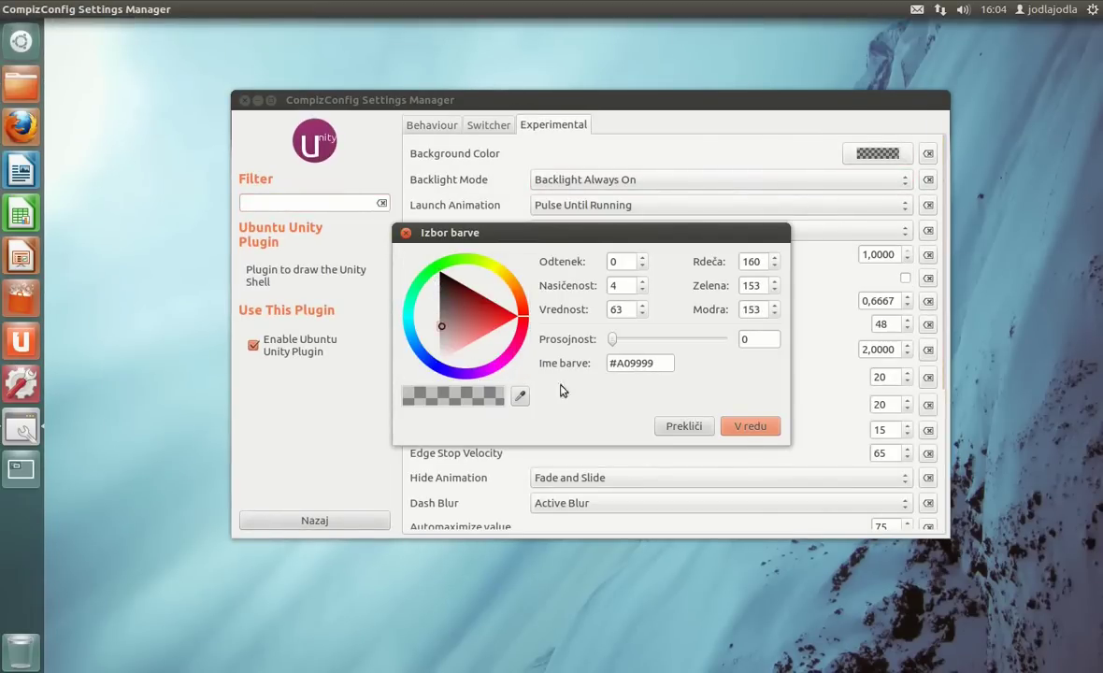
pyautogui.moveTo(611, 339); pyautogui.dragTo(746, 397)
pyautogui.click(748, 426)
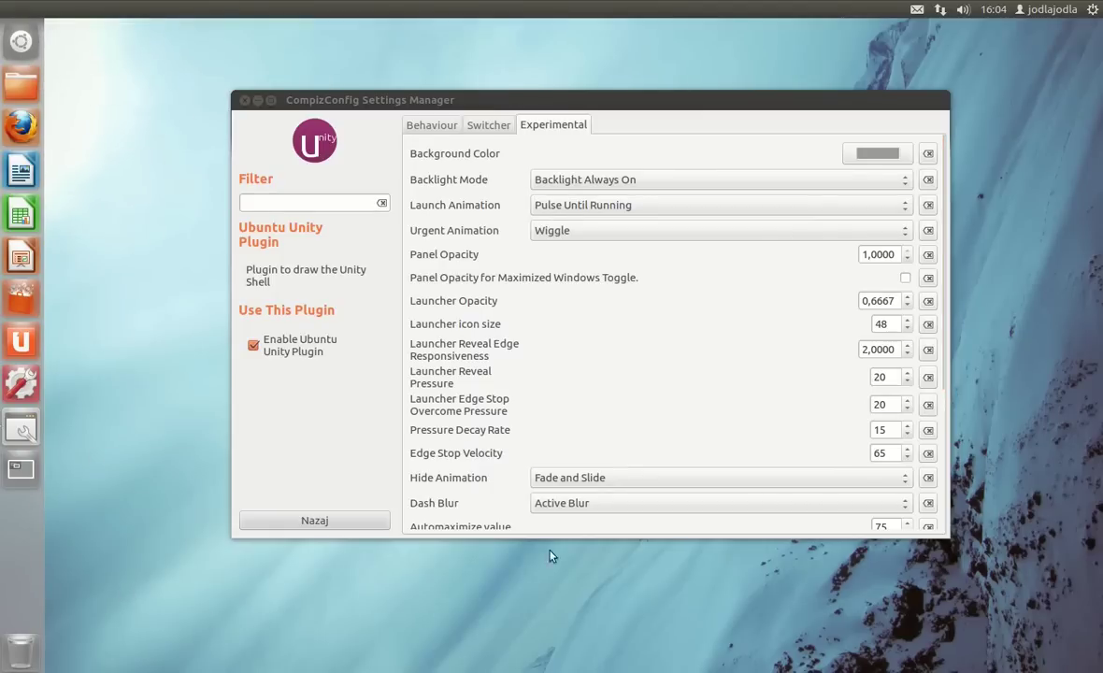
# Lower the opacity of the launcher's Background Color and return the color setting to its default.
pyautogui.click(877, 154)
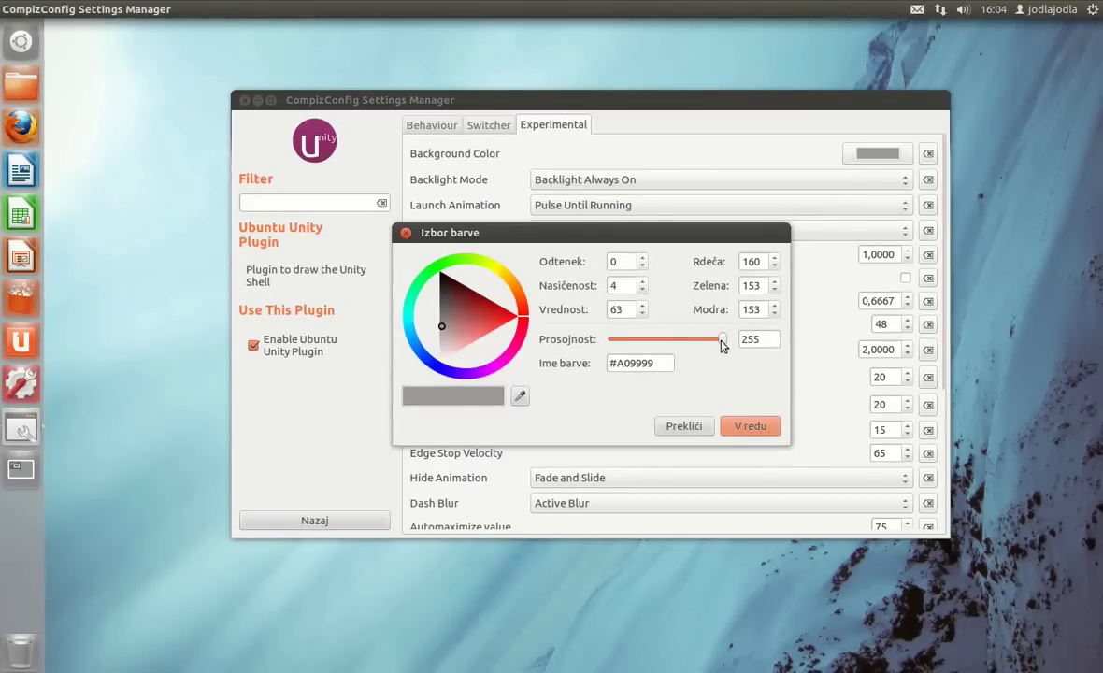
pyautogui.moveTo(721, 345); pyautogui.dragTo(660, 347)
pyautogui.click(763, 426)
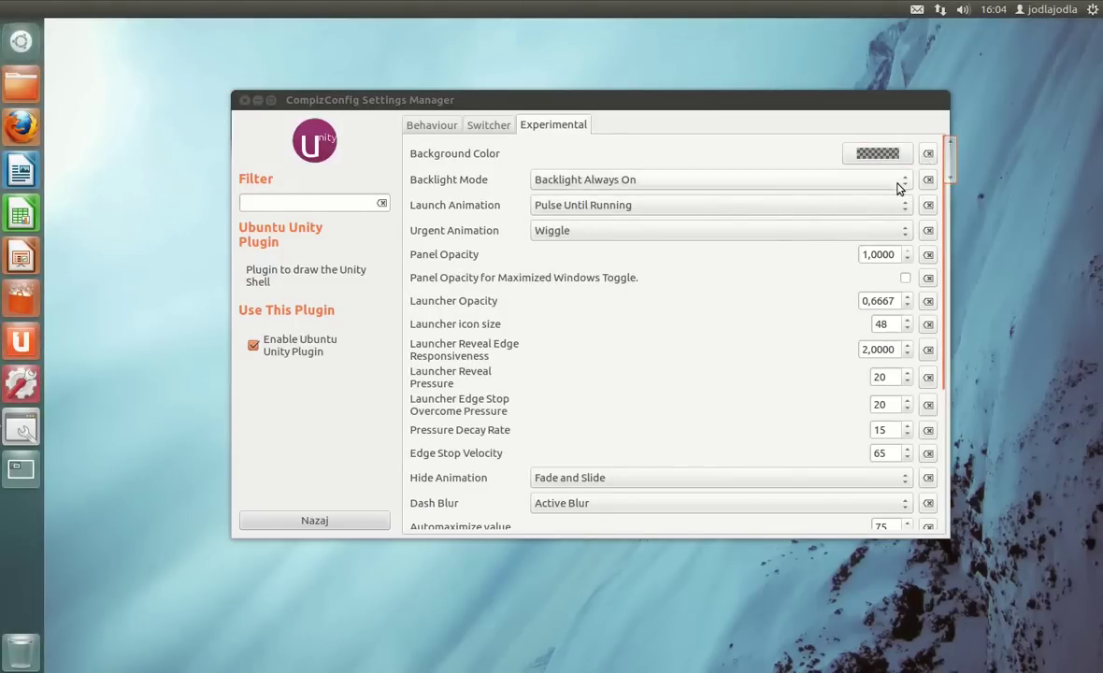
# Lower the Panel Opacity to 0,3200 and reset it to the default value.
pyautogui.click(906, 260)
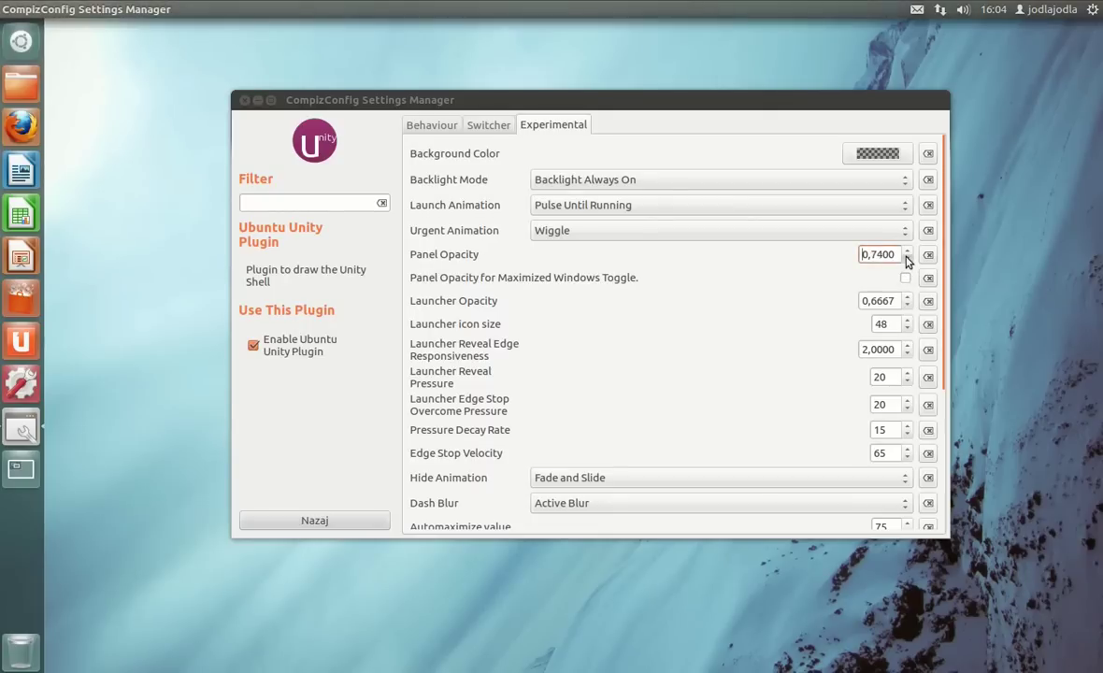
pyautogui.click(905, 261)
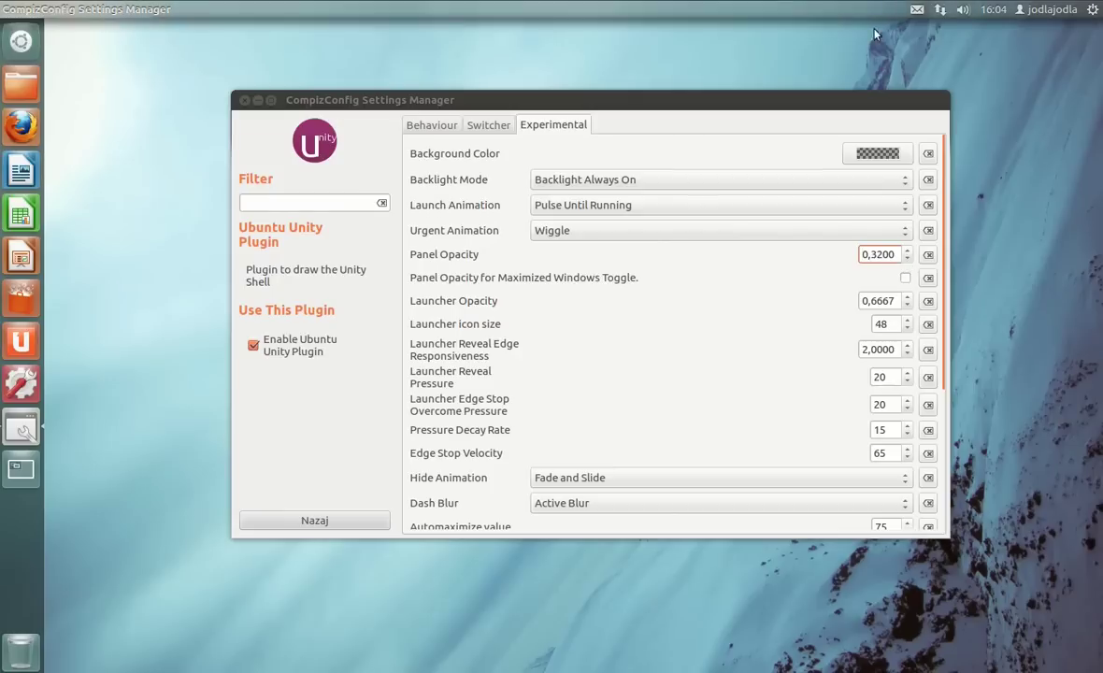
pyautogui.click(928, 255)
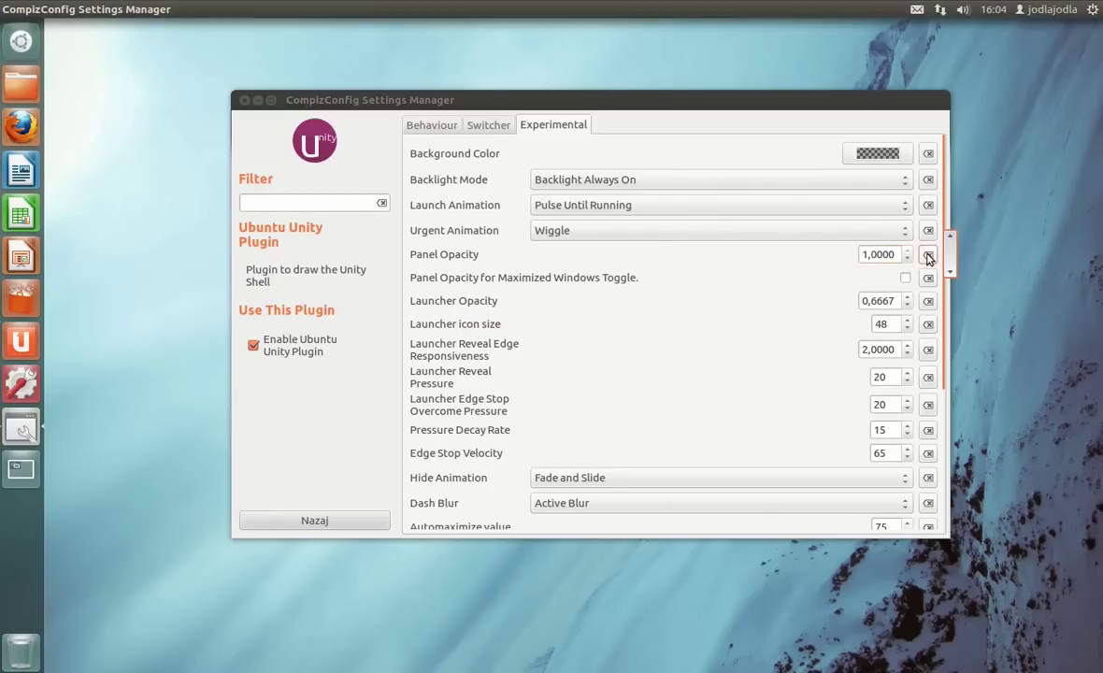
# Reduce the Launcher icon size to 32 and reset it to the default size.
pyautogui.scroll(-1, 951, 254)
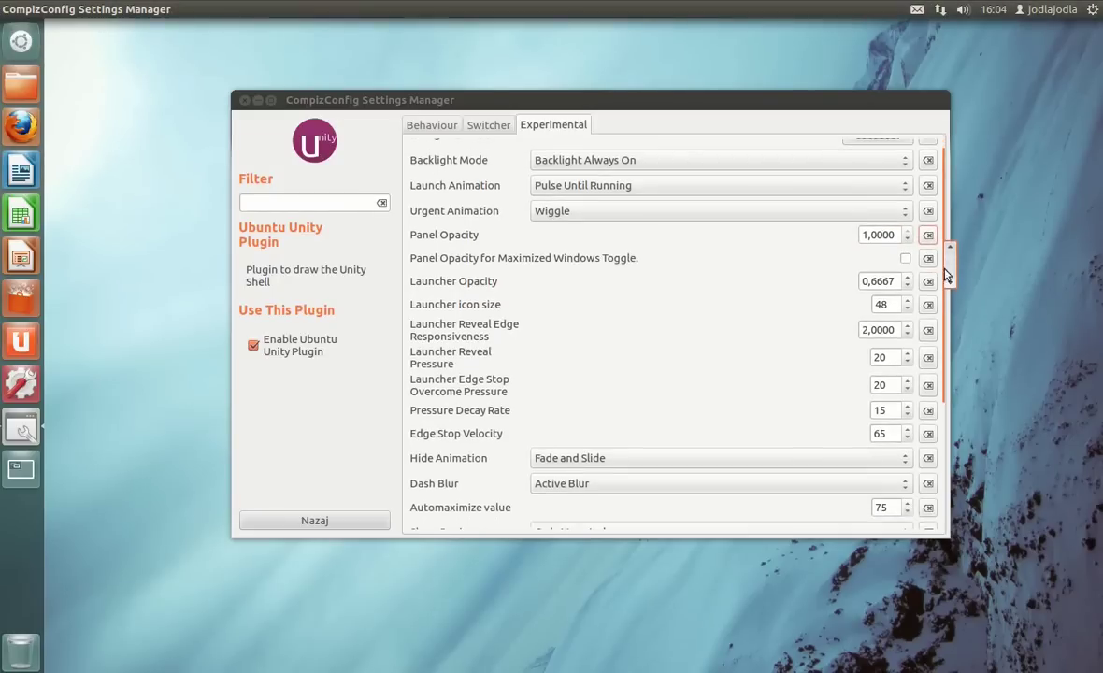
pyautogui.click(907, 309)
pyautogui.click(906, 308)
pyautogui.click(906, 309)
pyautogui.click(906, 309)
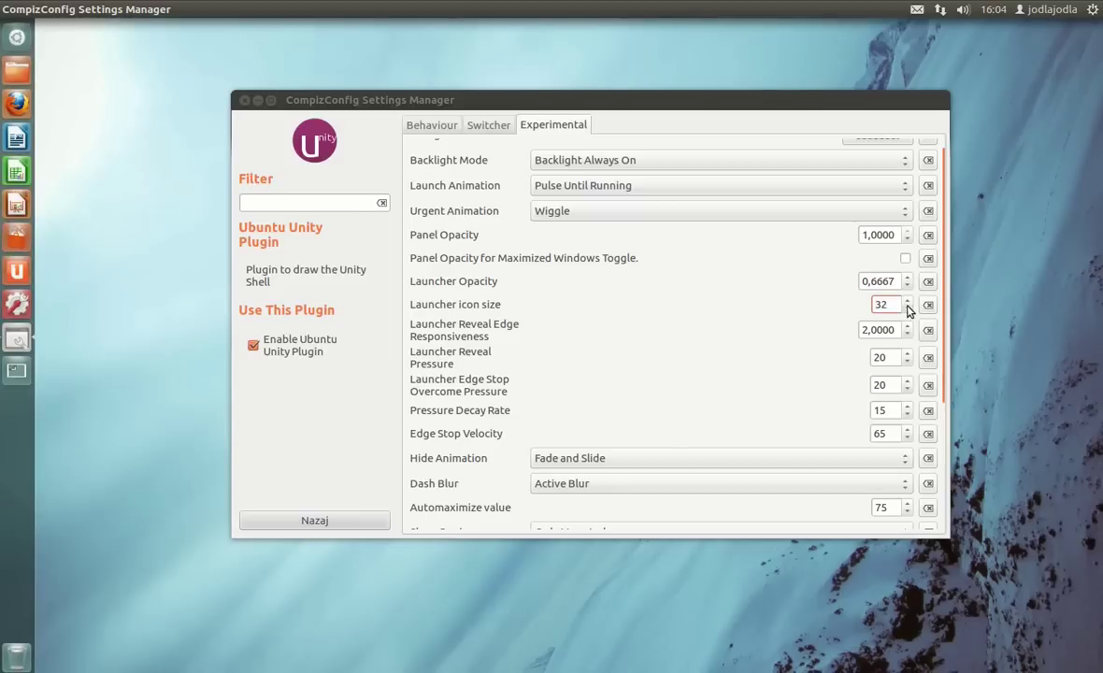
pyautogui.click(907, 308)
pyautogui.click(907, 309)
pyautogui.click(927, 306)
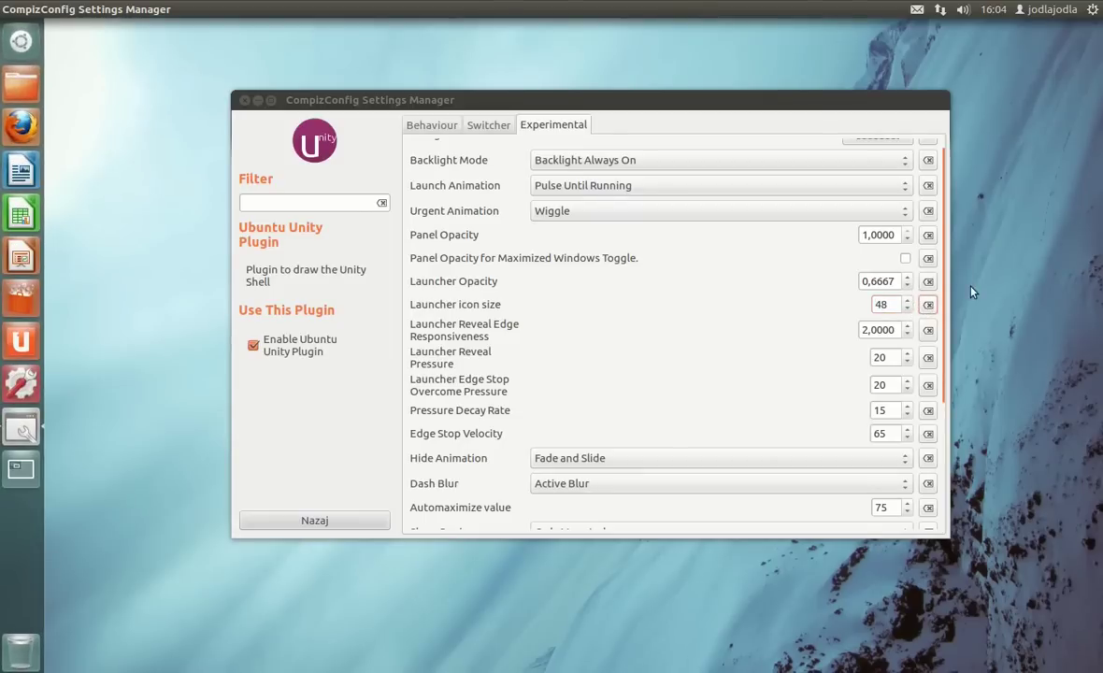
# Enable the desktop icon in the launcher, try it by showing and restoring the desktop, and disable the option.
pyautogui.moveTo(948, 285); pyautogui.dragTo(946, 395)
pyautogui.click(907, 420)
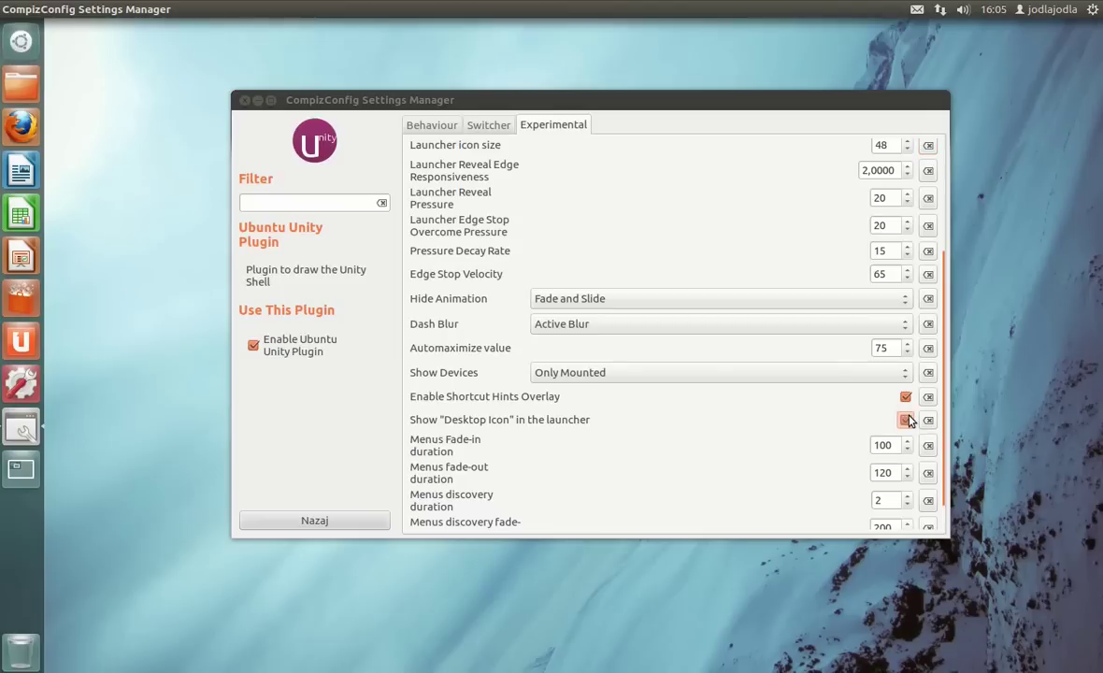
pyautogui.click(34, 43)
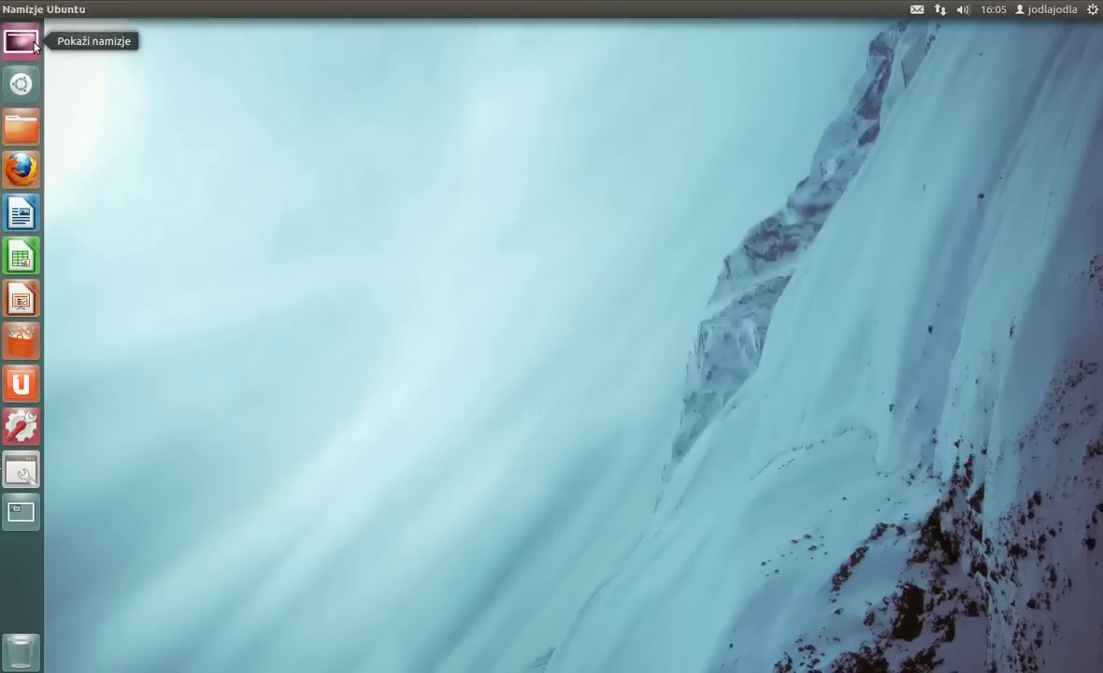
pyautogui.click(34, 43)
pyautogui.click(905, 420)
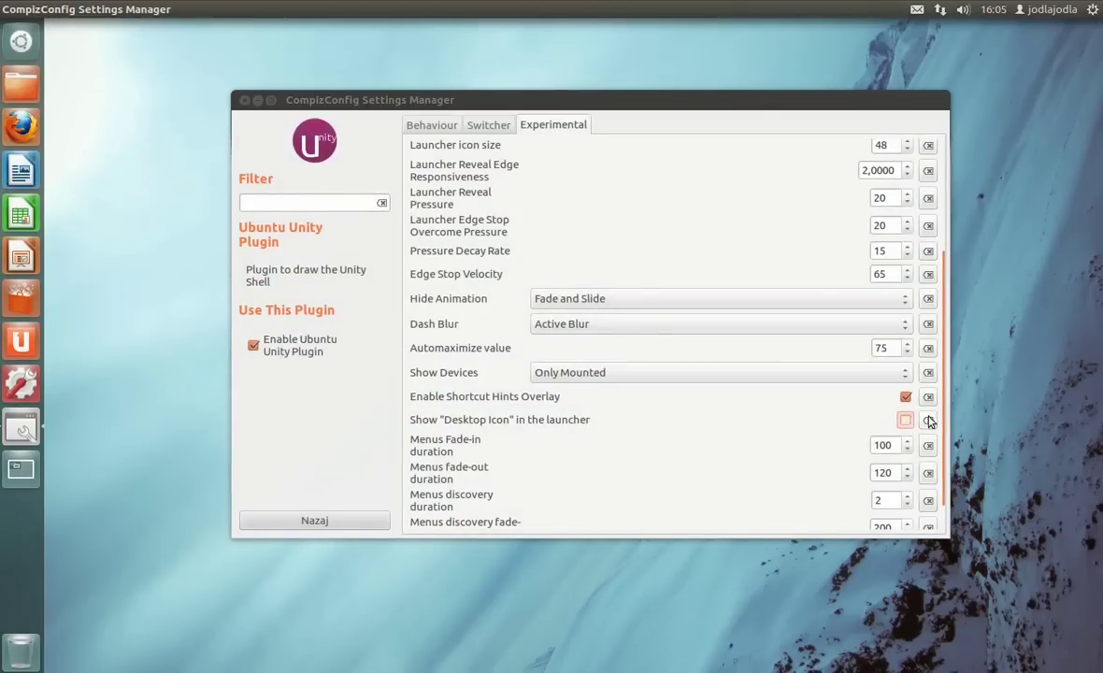
# Look over the Experimental options of the Unity plugin and close CompizConfig Settings Manager.
pyautogui.moveTo(951, 458); pyautogui.dragTo(955, 227)
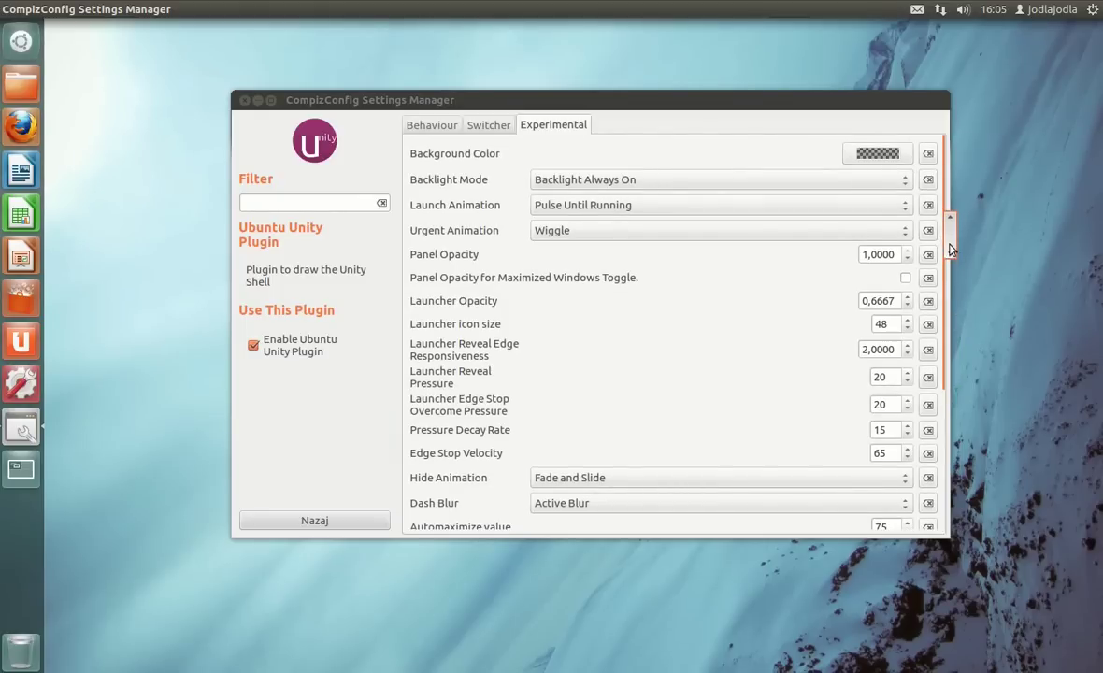
pyautogui.scroll(-5, 951, 249)
pyautogui.scroll(5, 949, 247)
pyautogui.scroll(-5, 950, 247)
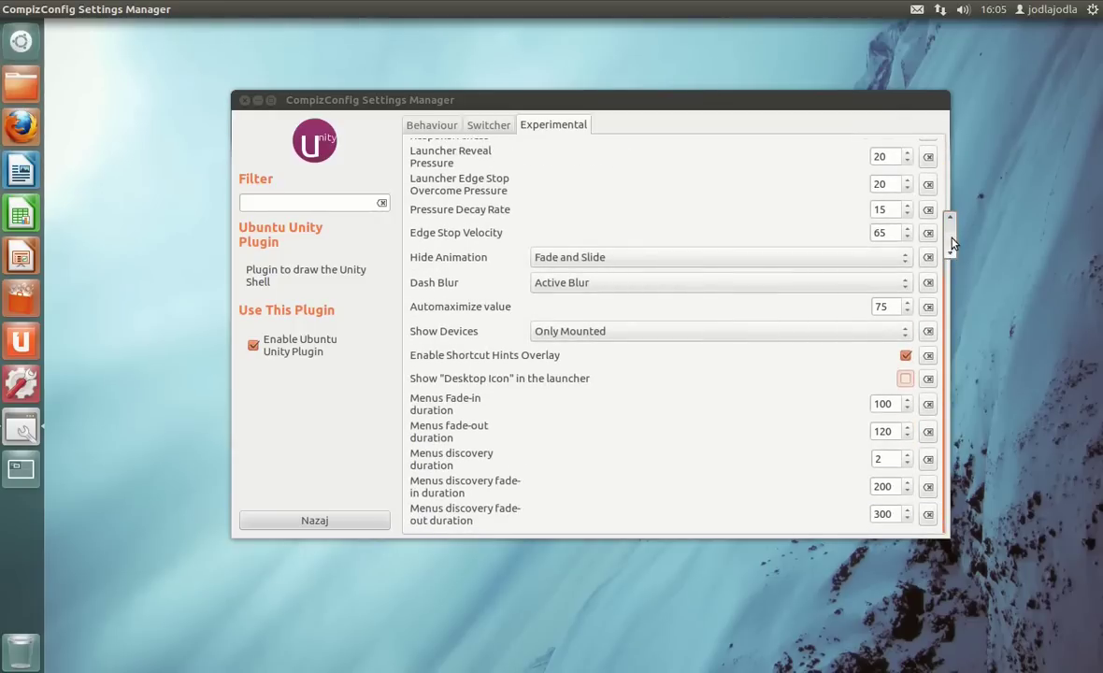
pyautogui.scroll(3, 950, 246)
pyautogui.scroll(-3, 953, 271)
pyautogui.scroll(5, 963, 187)
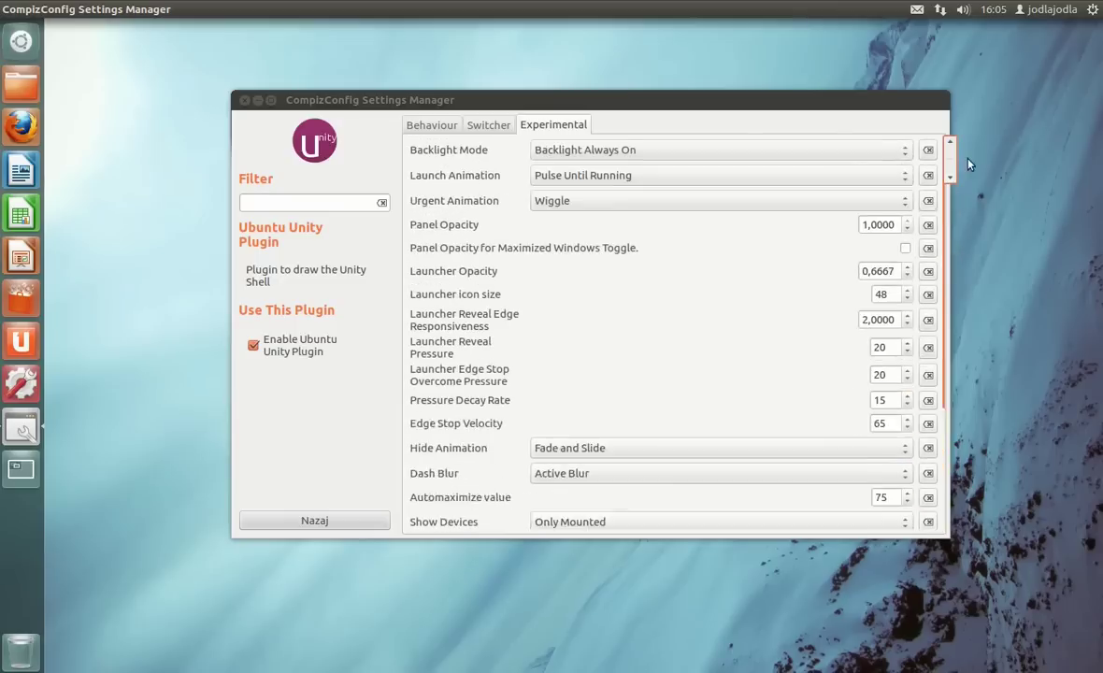
pyautogui.click(290, 520)
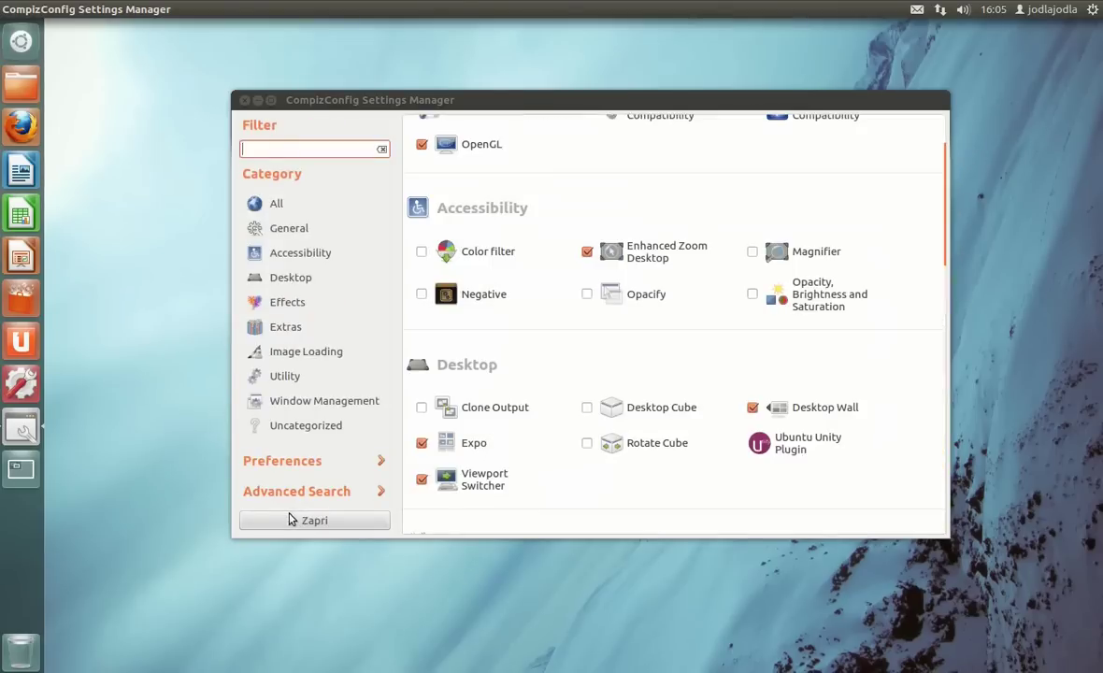
pyautogui.click(242, 100)
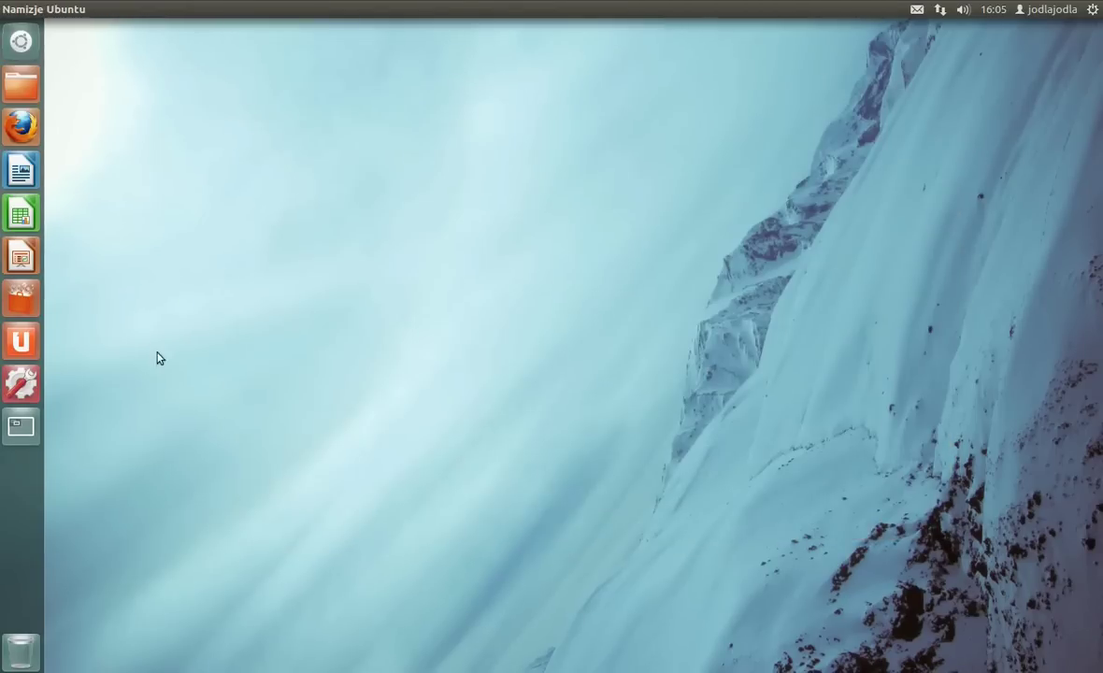
# Open Rhythmbox and look through each library source and automatic playlist, returning to the play queue.
pyautogui.click(963, 10)
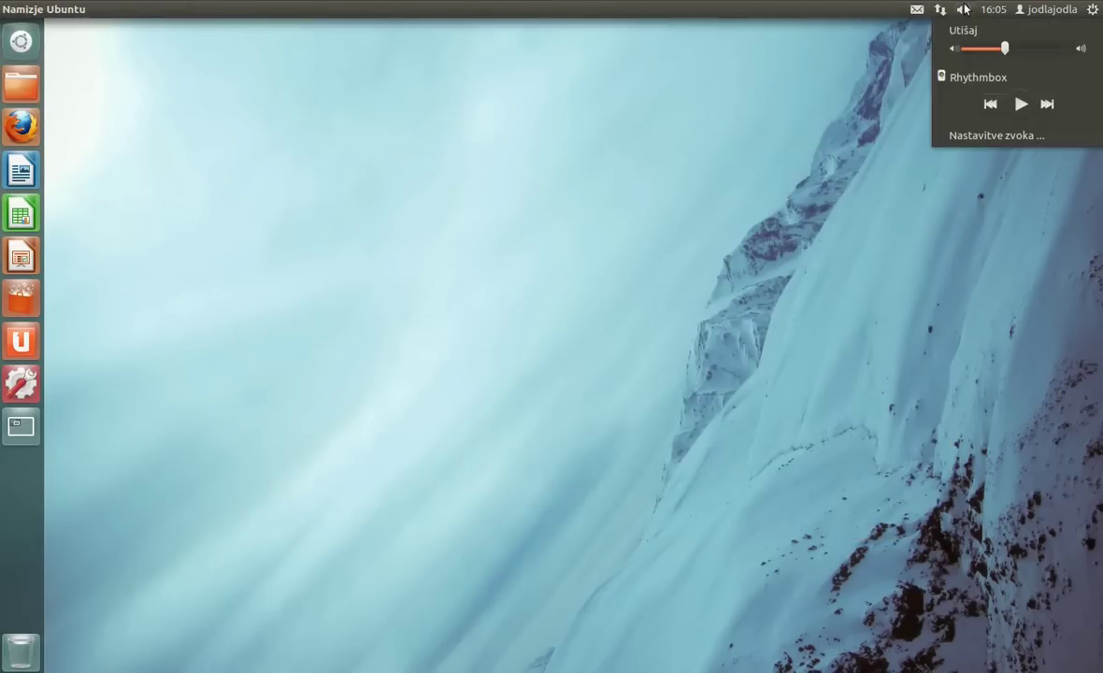
pyautogui.click(976, 79)
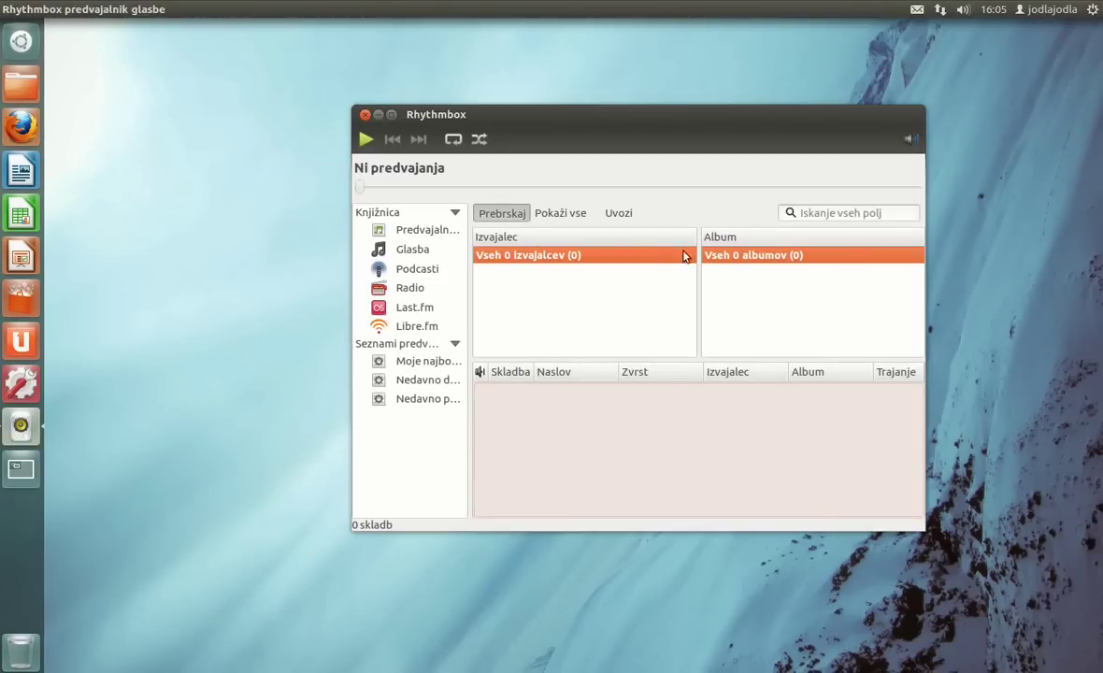
pyautogui.click(423, 231)
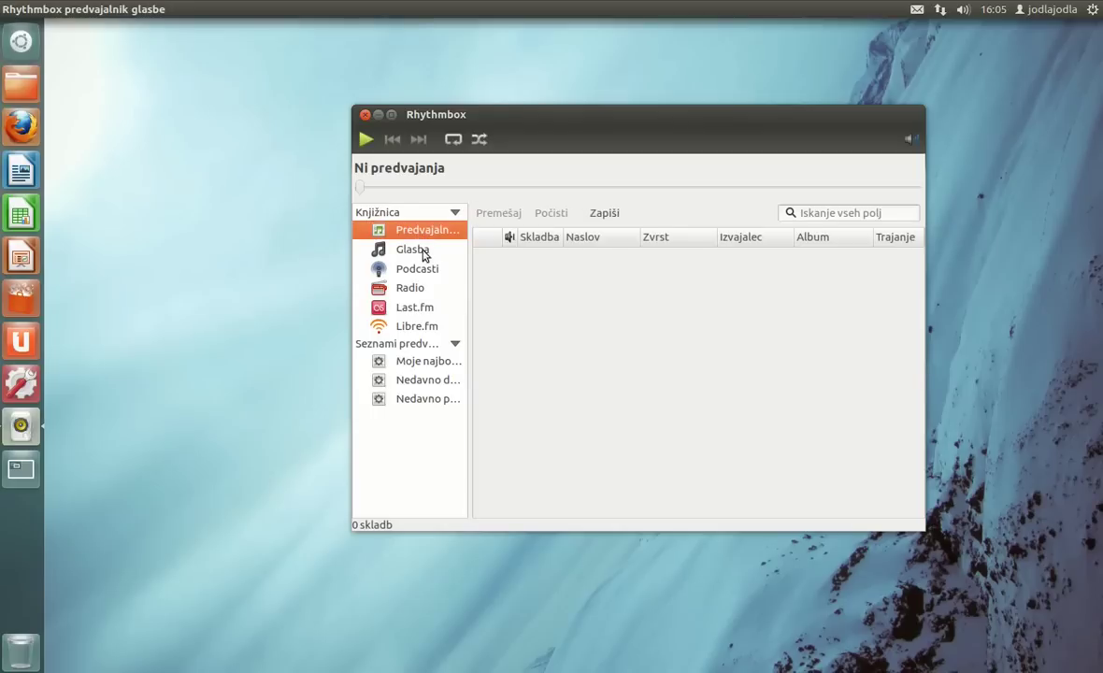
pyautogui.click(421, 249)
pyautogui.click(423, 268)
pyautogui.click(430, 289)
pyautogui.click(426, 307)
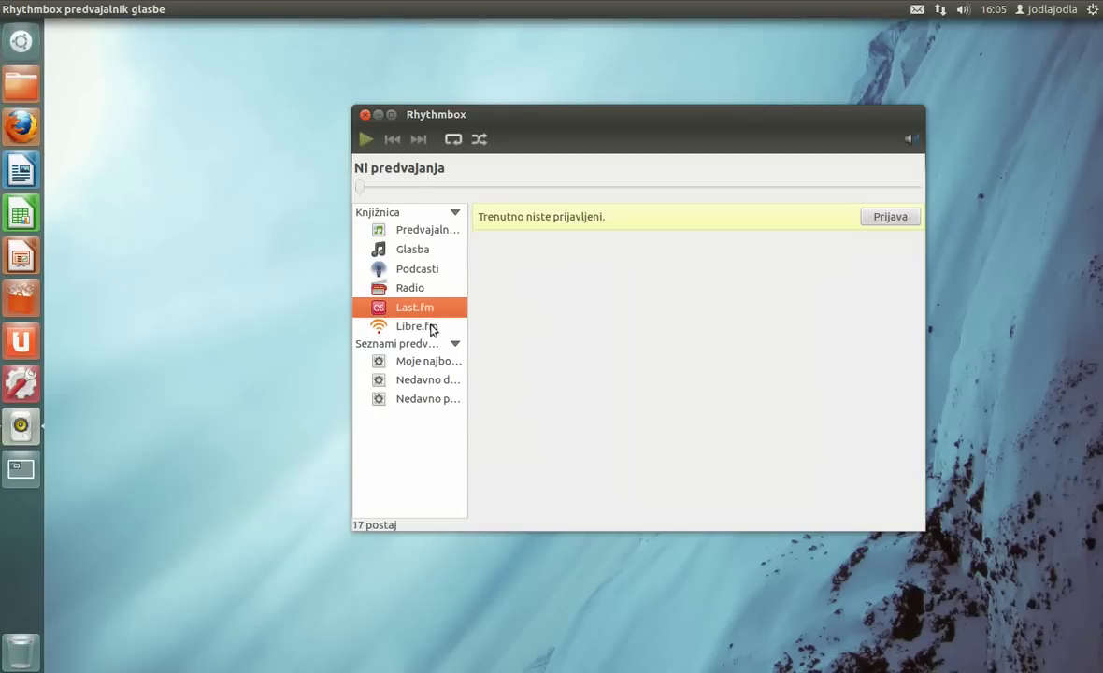
pyautogui.click(426, 326)
pyautogui.click(421, 362)
pyautogui.click(422, 382)
pyautogui.click(424, 399)
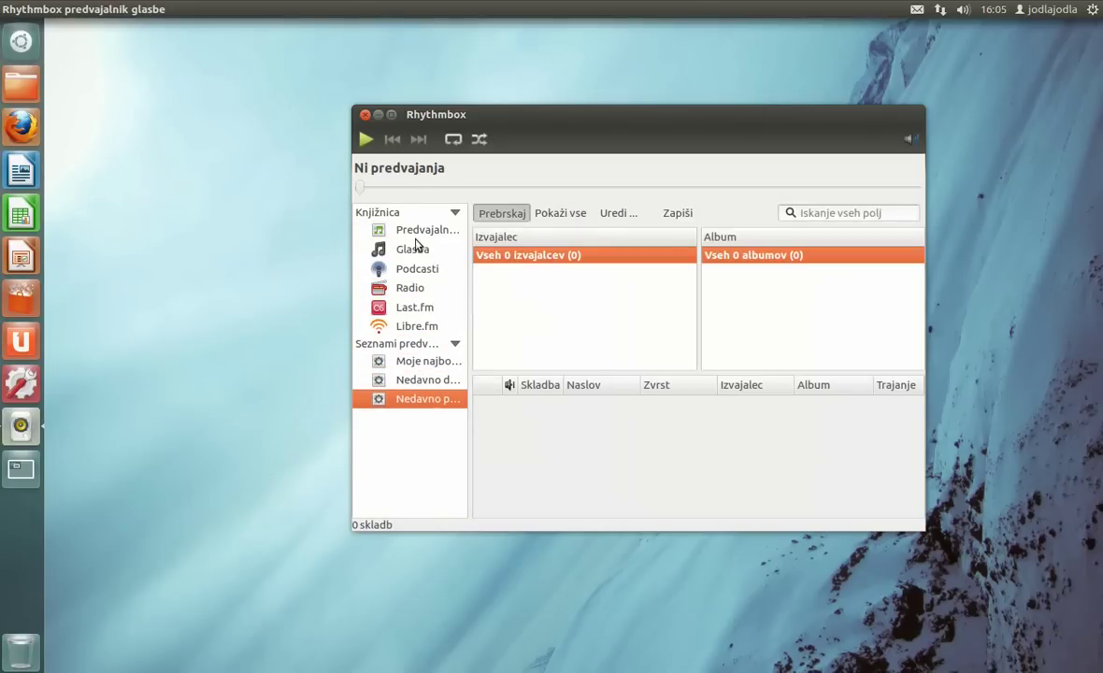
pyautogui.click(422, 230)
# View the program information for Rhythmbox and close the player.
pyautogui.click(231, 10)
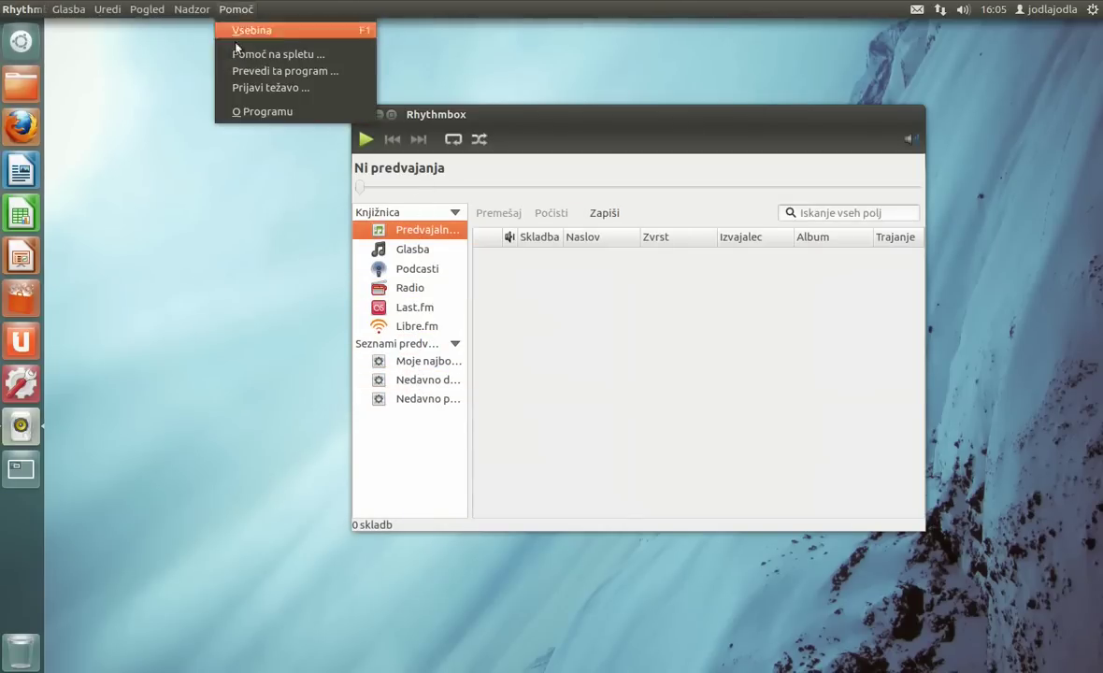
pyautogui.click(246, 107)
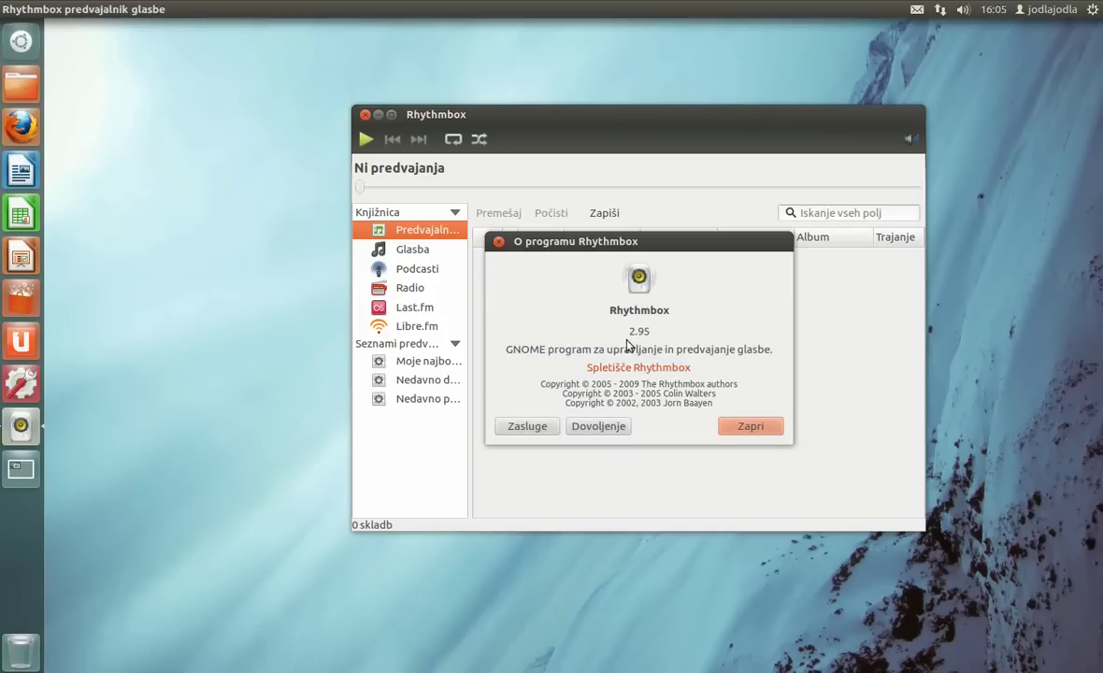
pyautogui.click(759, 427)
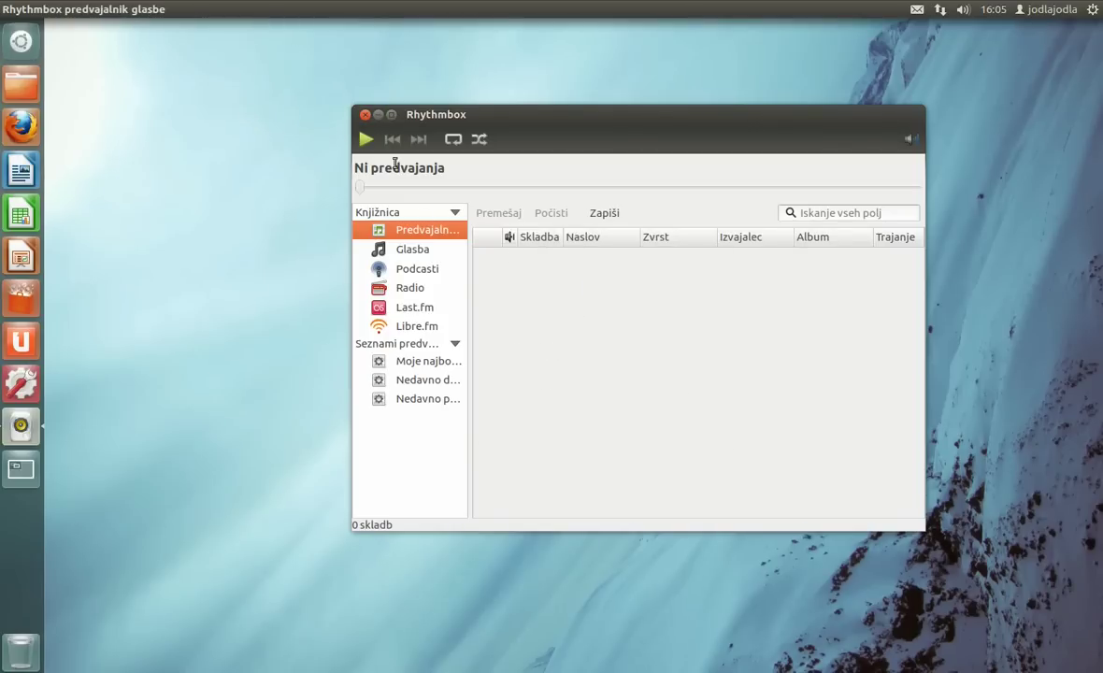
pyautogui.click(364, 114)
# Open the sound settings, review the input, sound effects, applications and output pages, and close the window.
pyautogui.click(962, 11)
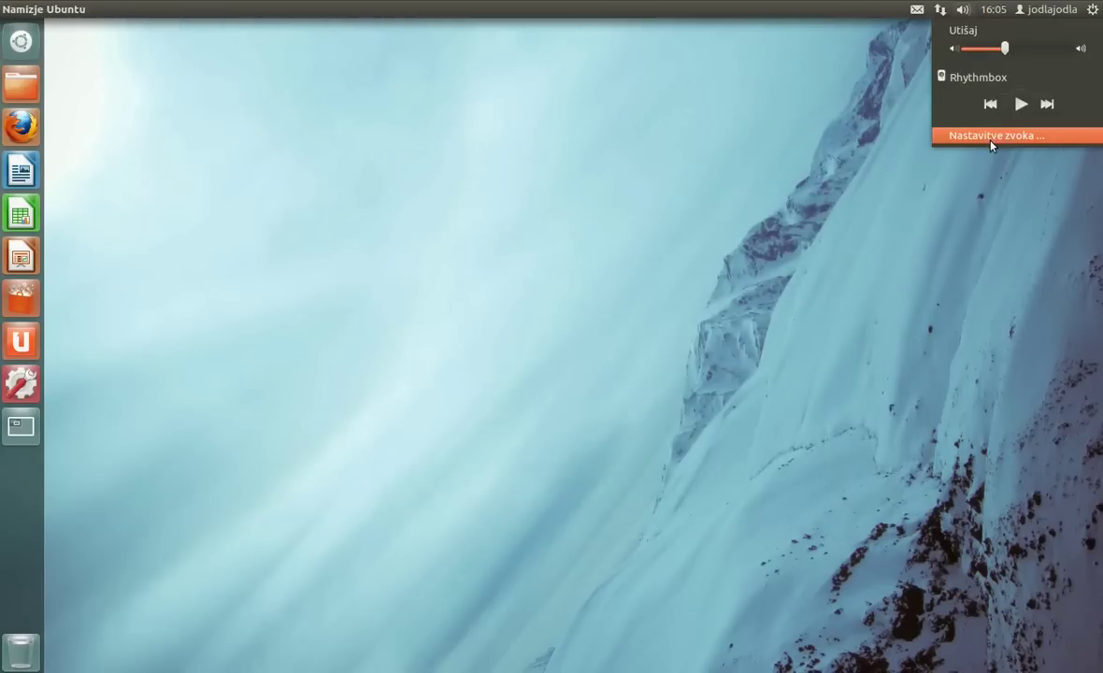
pyautogui.click(991, 137)
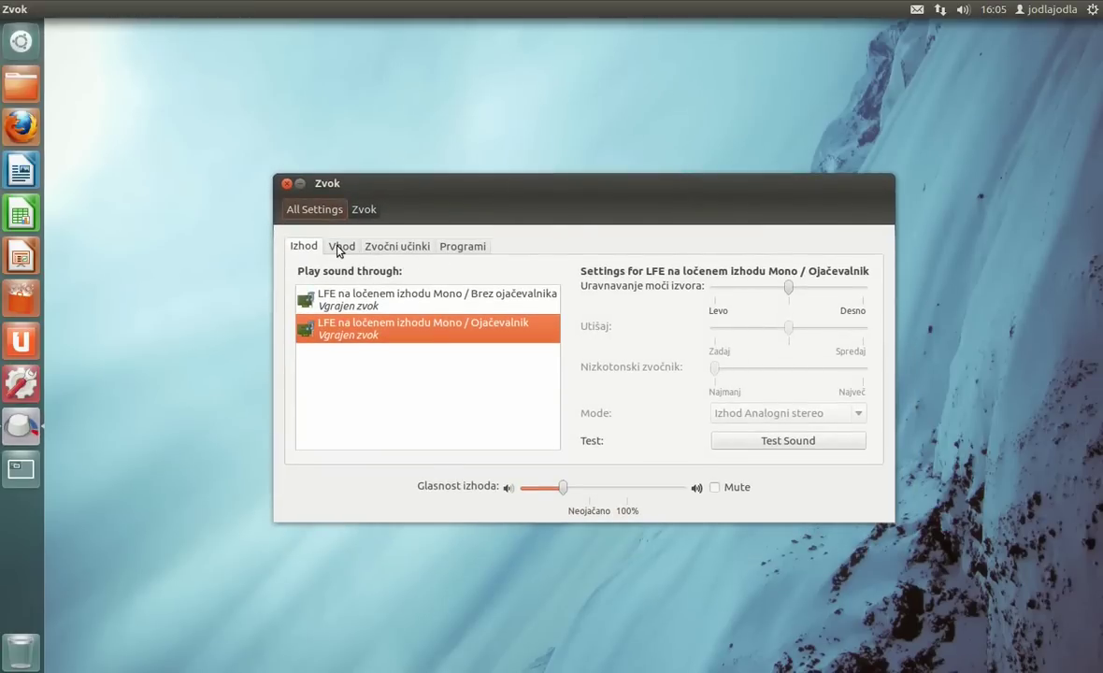
pyautogui.click(339, 249)
pyautogui.click(391, 249)
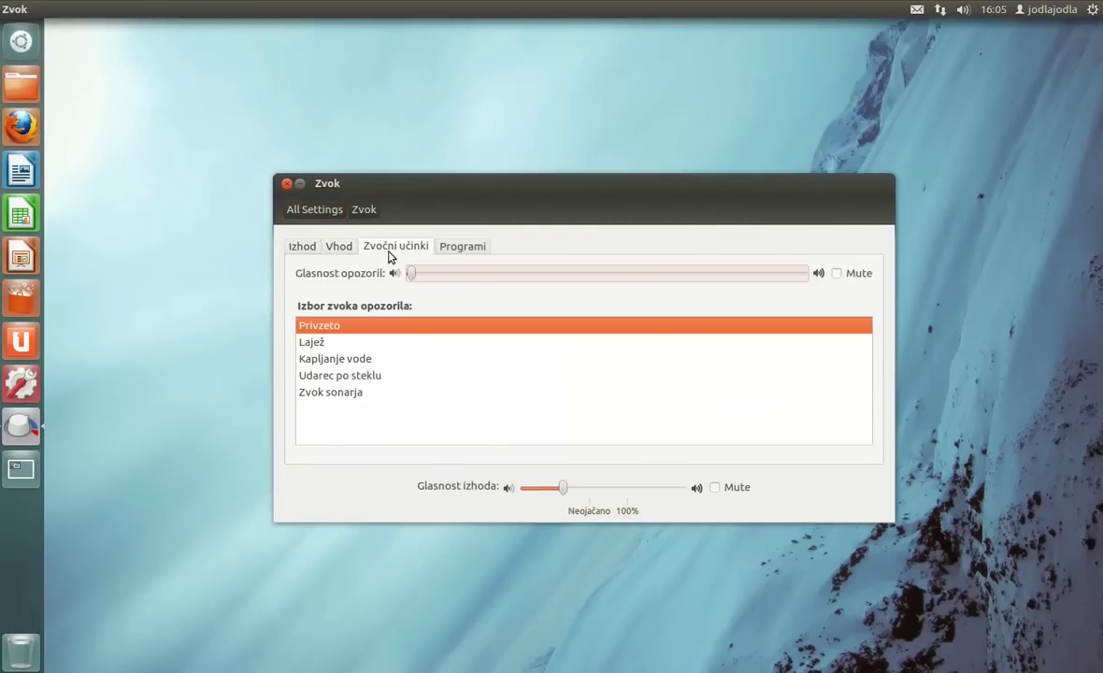
pyautogui.click(448, 248)
pyautogui.click(306, 248)
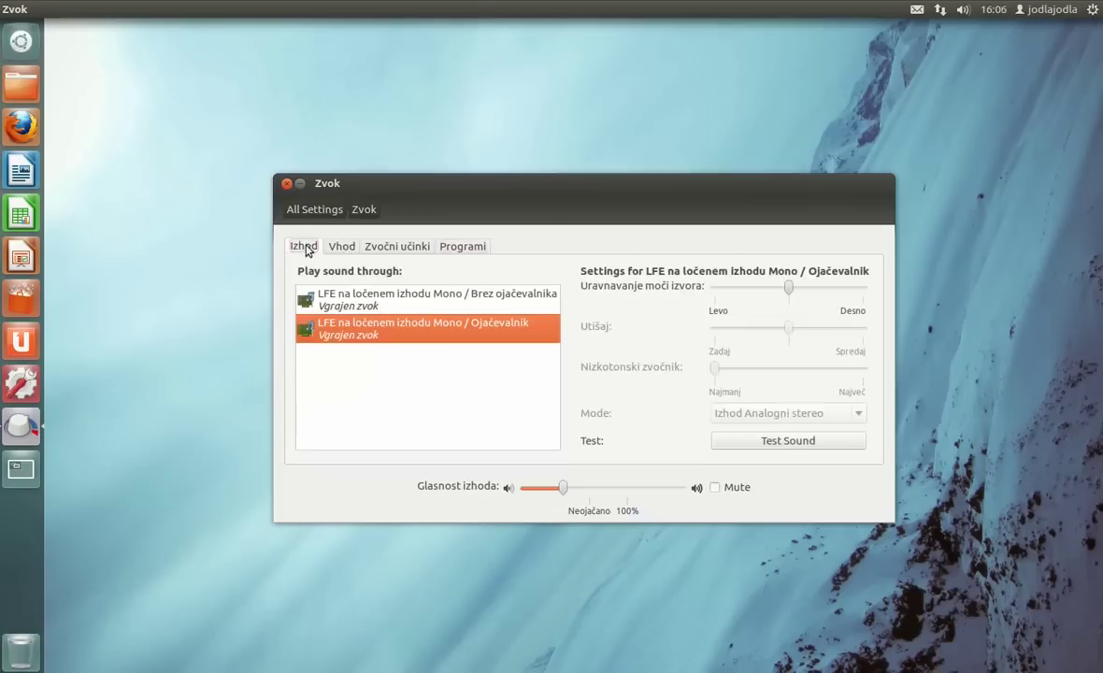
pyautogui.click(287, 186)
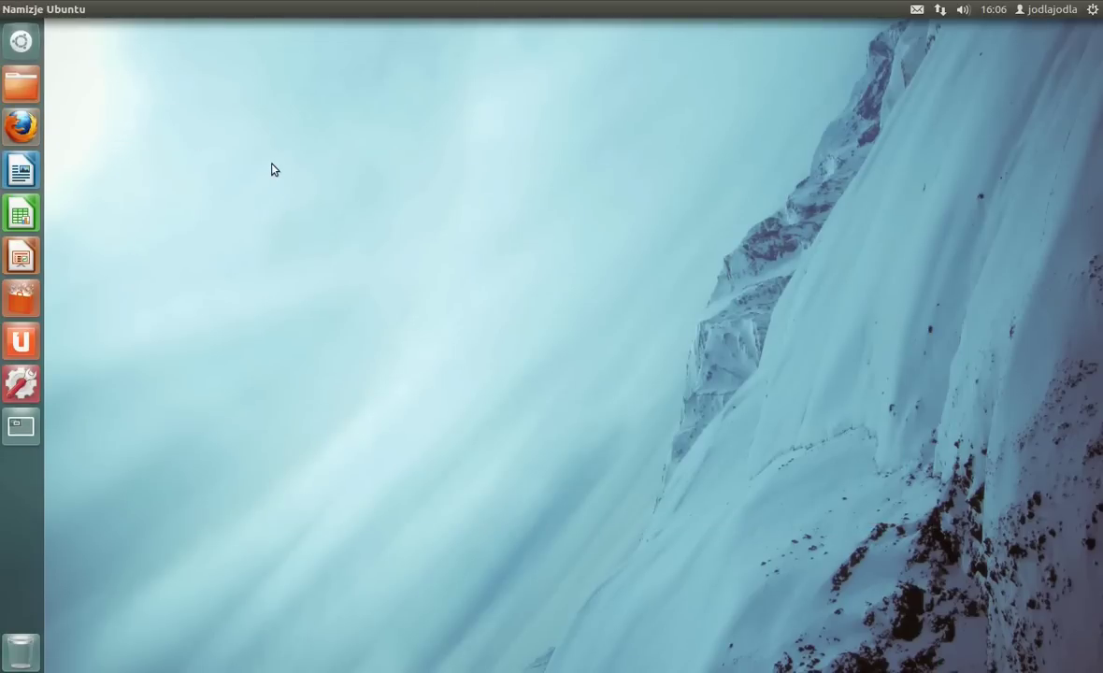
# Open Firefox, view its version information and dismiss the dialog.
pyautogui.press('super+2')
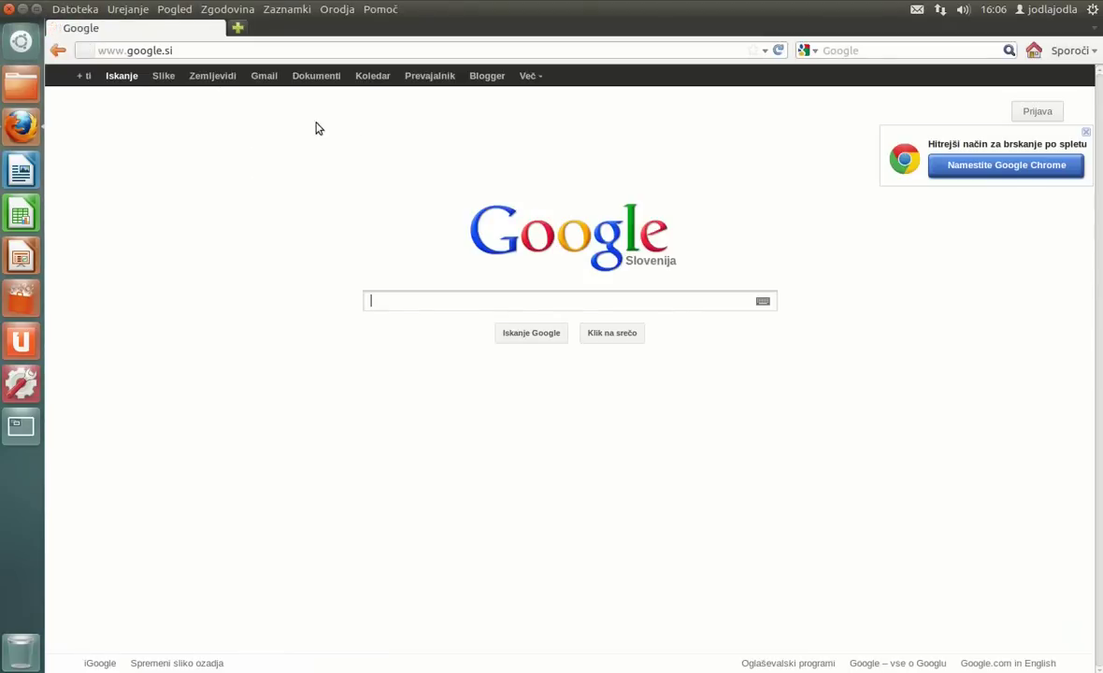
pyautogui.click(378, 13)
pyautogui.click(404, 148)
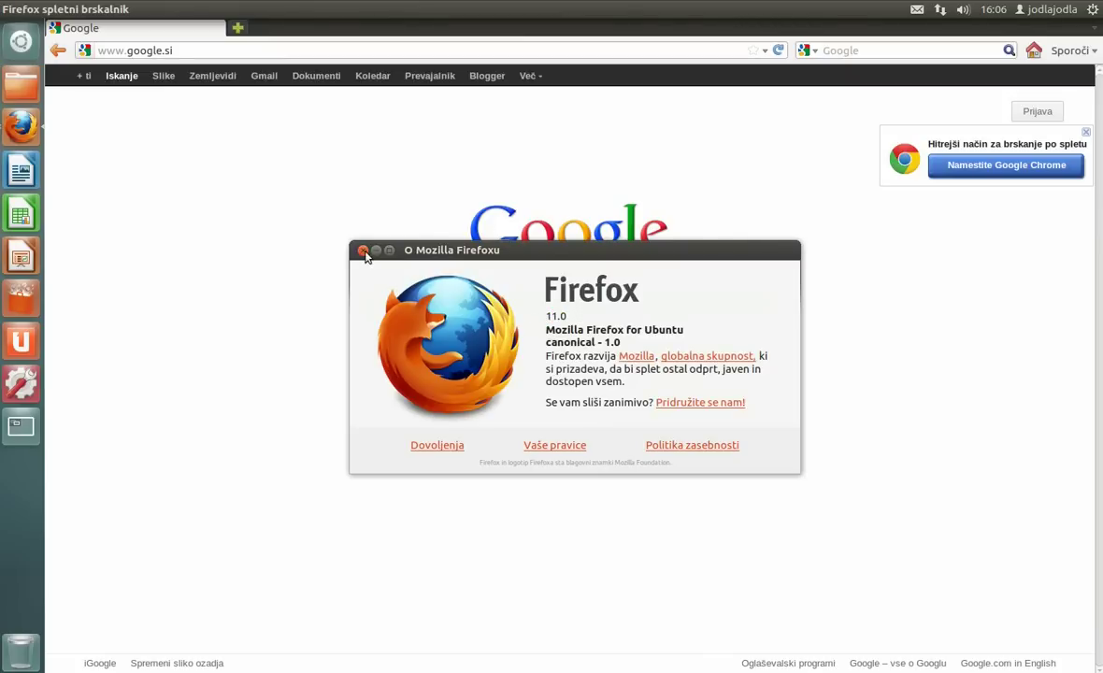
pyautogui.click(363, 251)
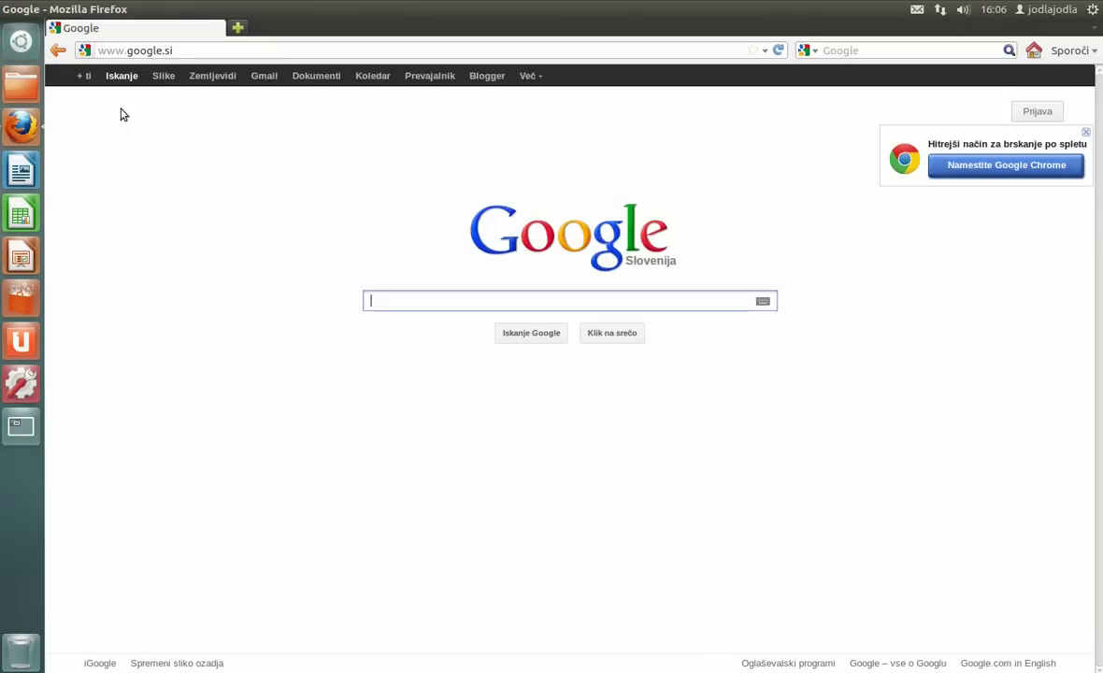
# Open the Thunderbird mail client and cancel the mail account setup.
pyautogui.click(917, 10)
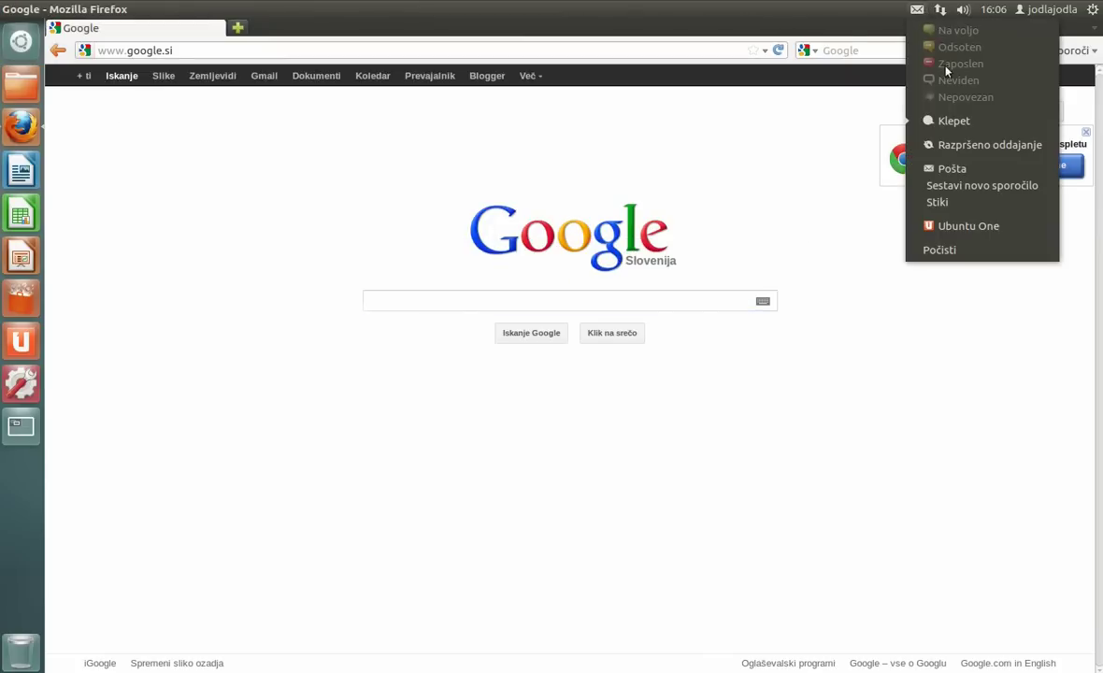
pyautogui.click(953, 169)
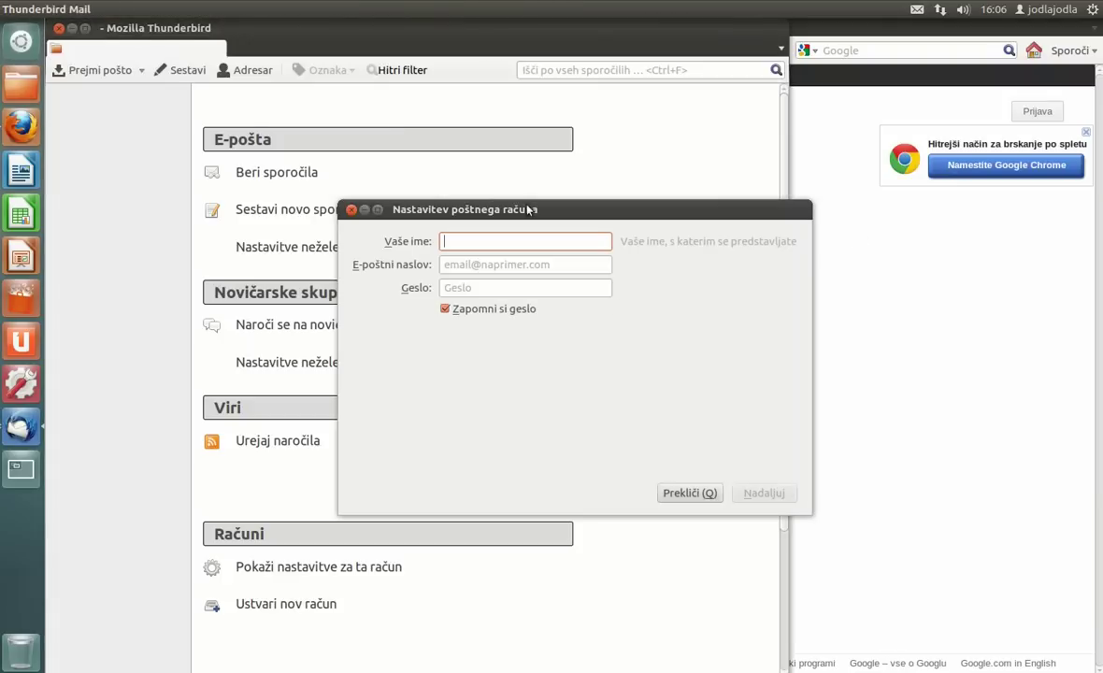
pyautogui.click(687, 493)
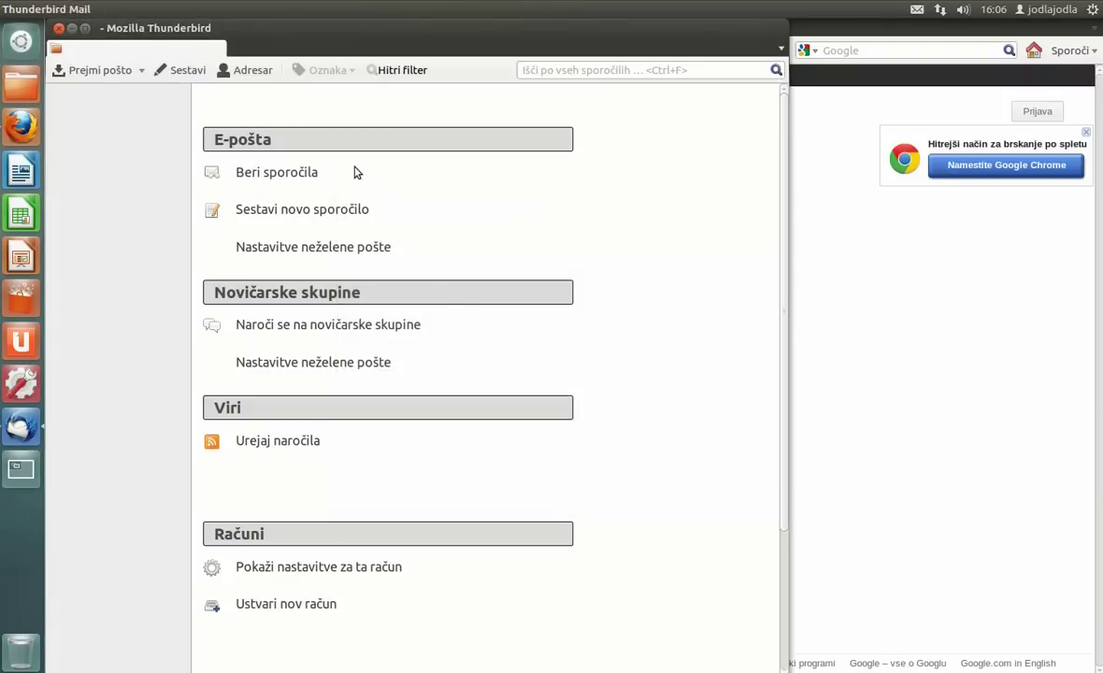
# View Thunderbird's version information, and close both Thunderbird and Firefox.
pyautogui.click(336, 9)
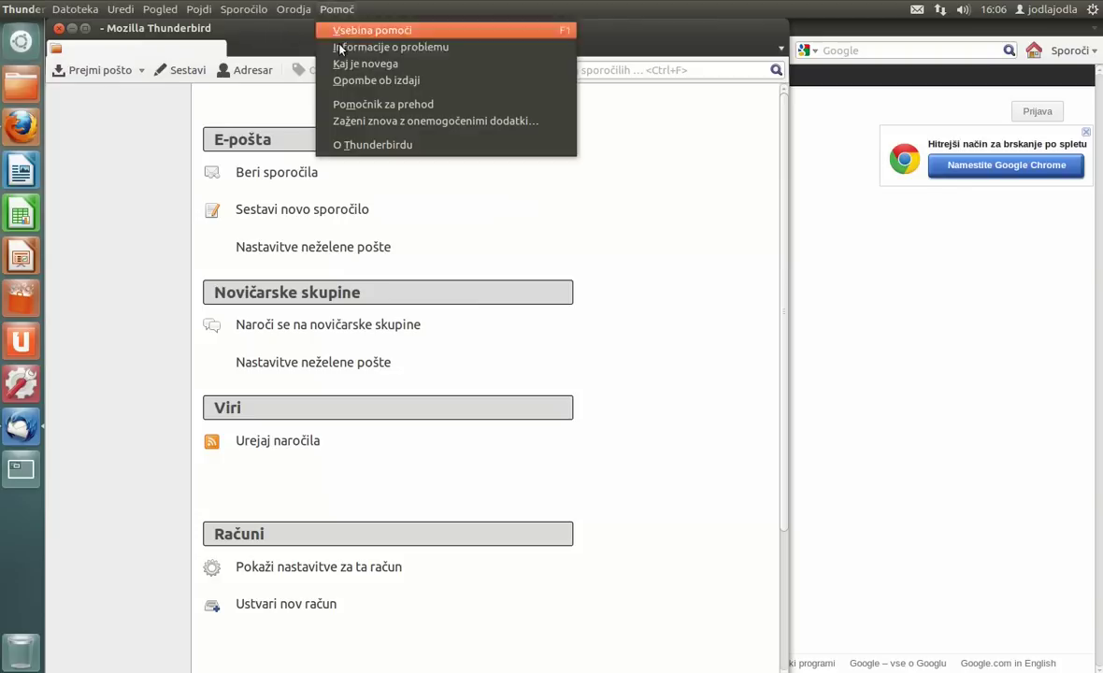
pyautogui.click(376, 144)
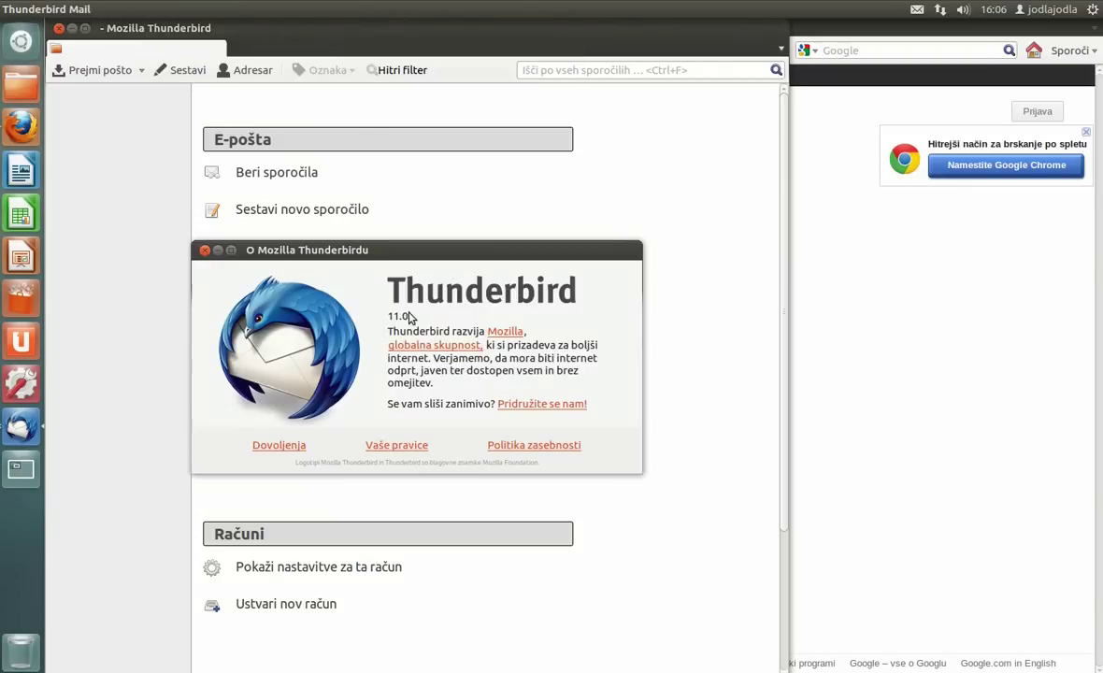
pyautogui.click(204, 250)
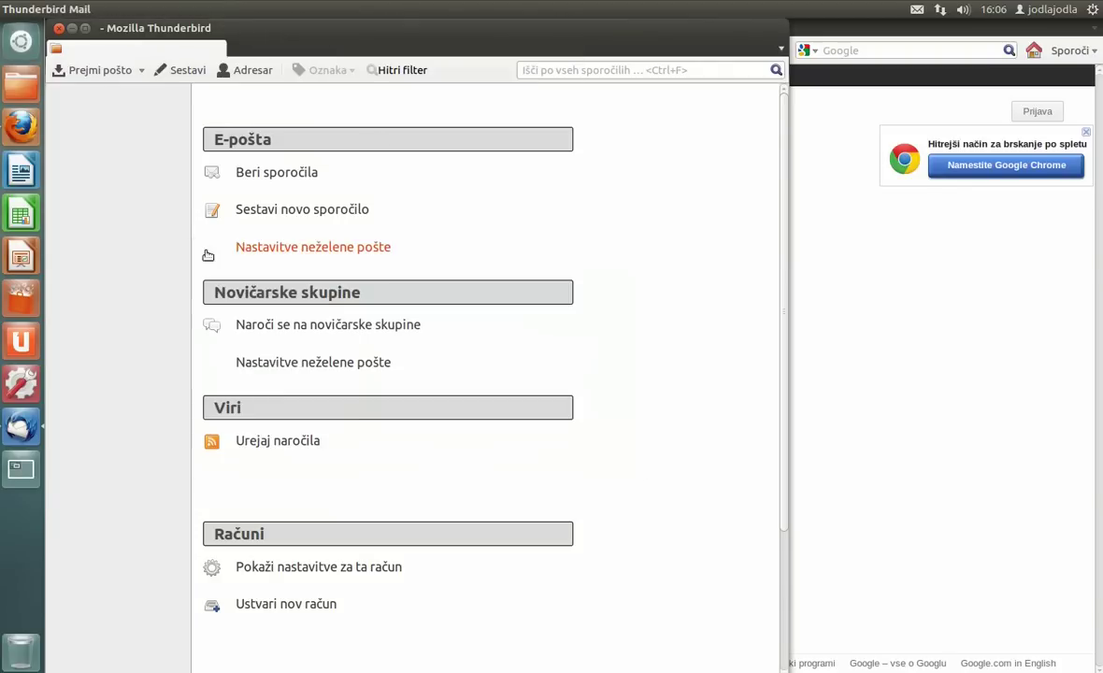
pyautogui.click(58, 28)
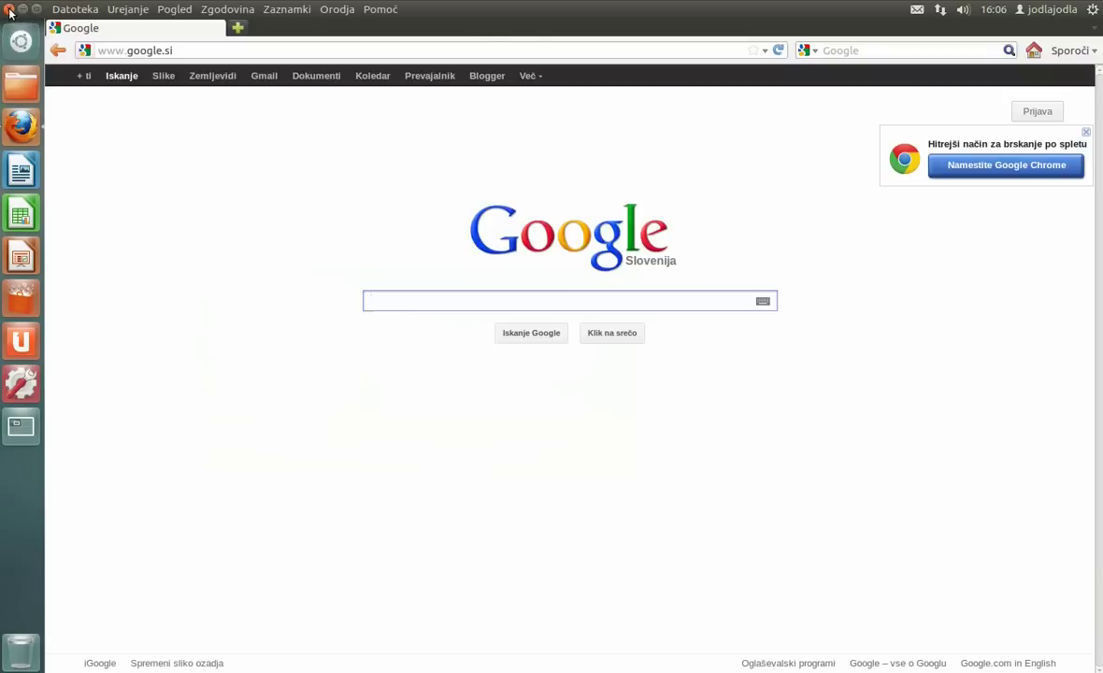
pyautogui.click(22, 9)
# Open the Gwibber social client, check which account services can be added, and close the accounts dialog.
pyautogui.click(917, 10)
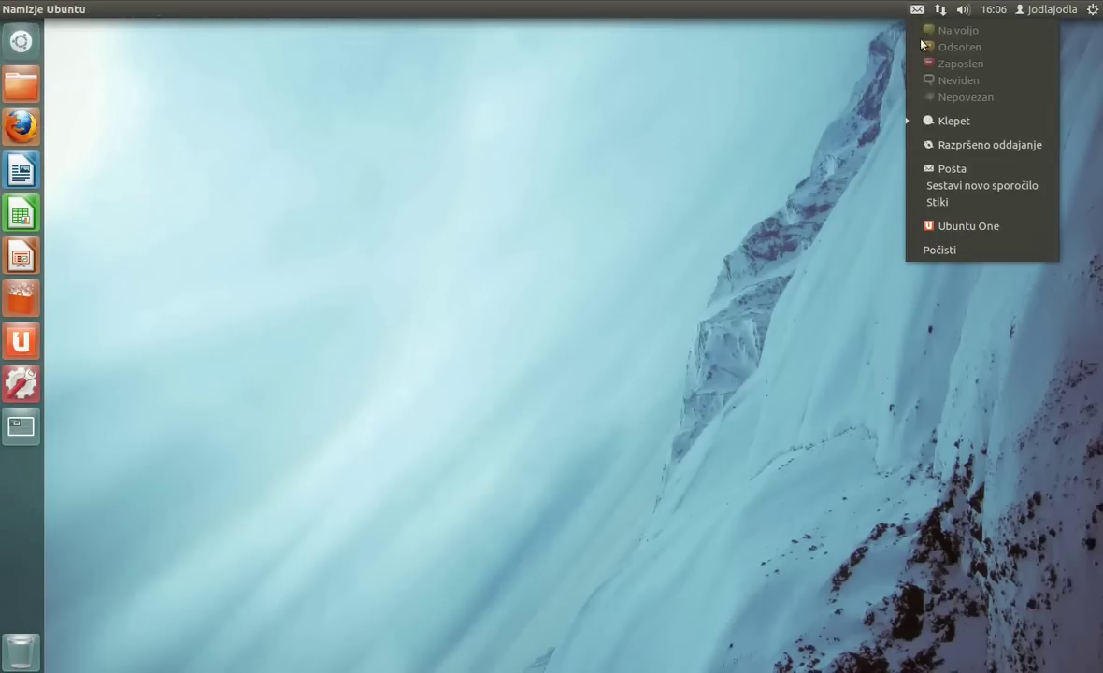
pyautogui.click(964, 150)
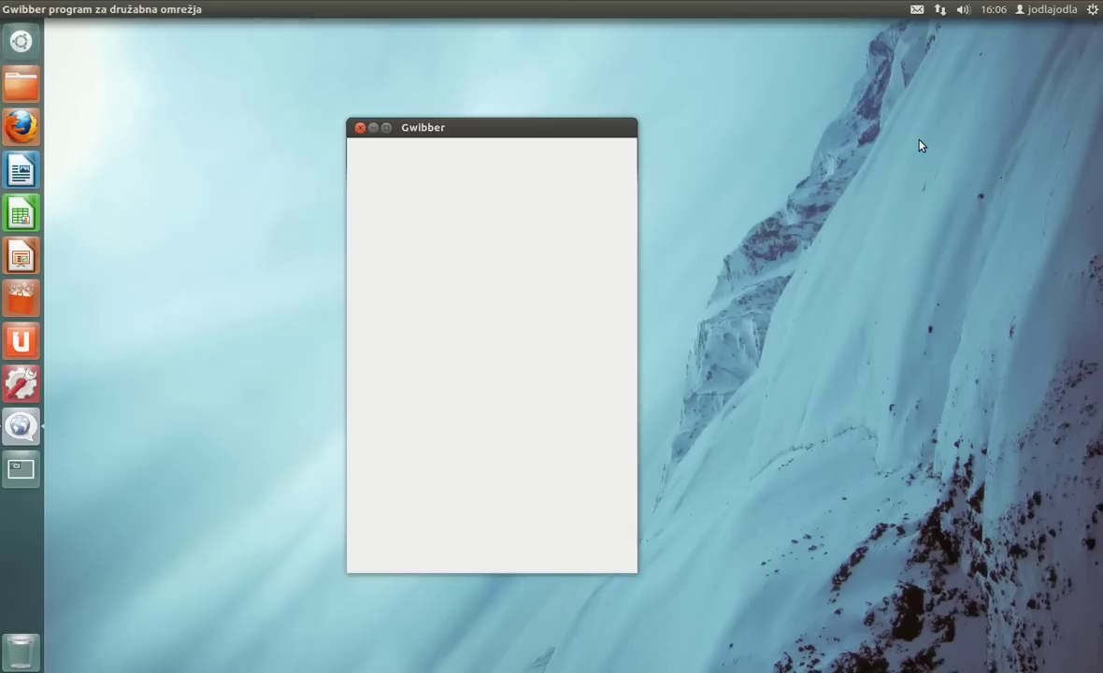
pyautogui.click(566, 220)
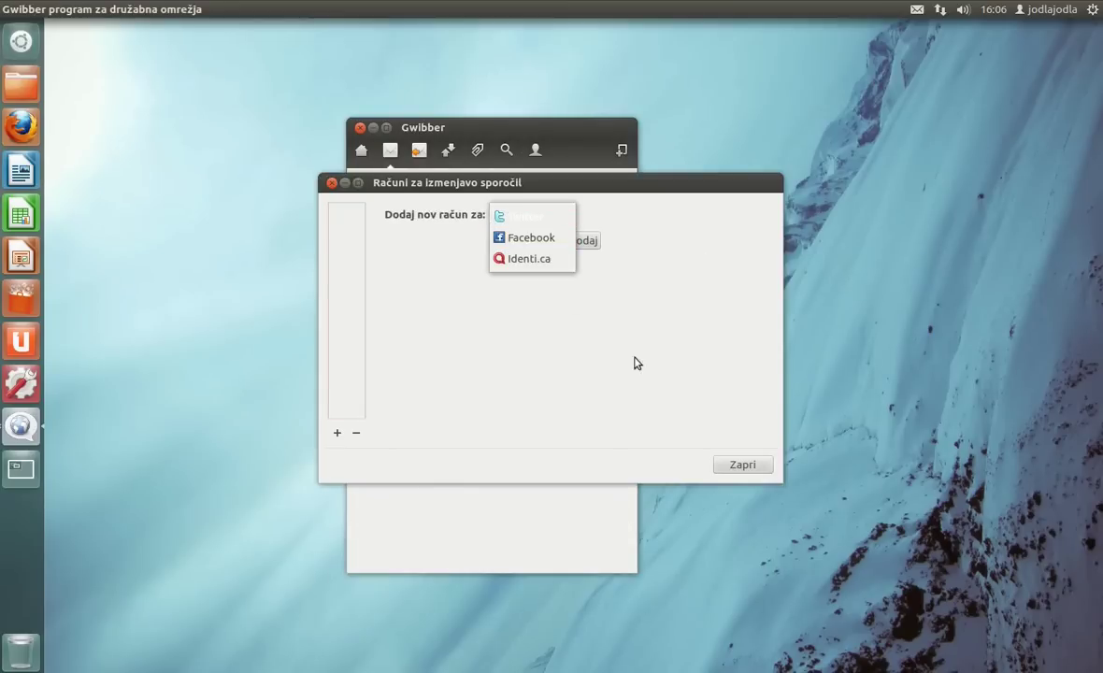
pyautogui.click(742, 464)
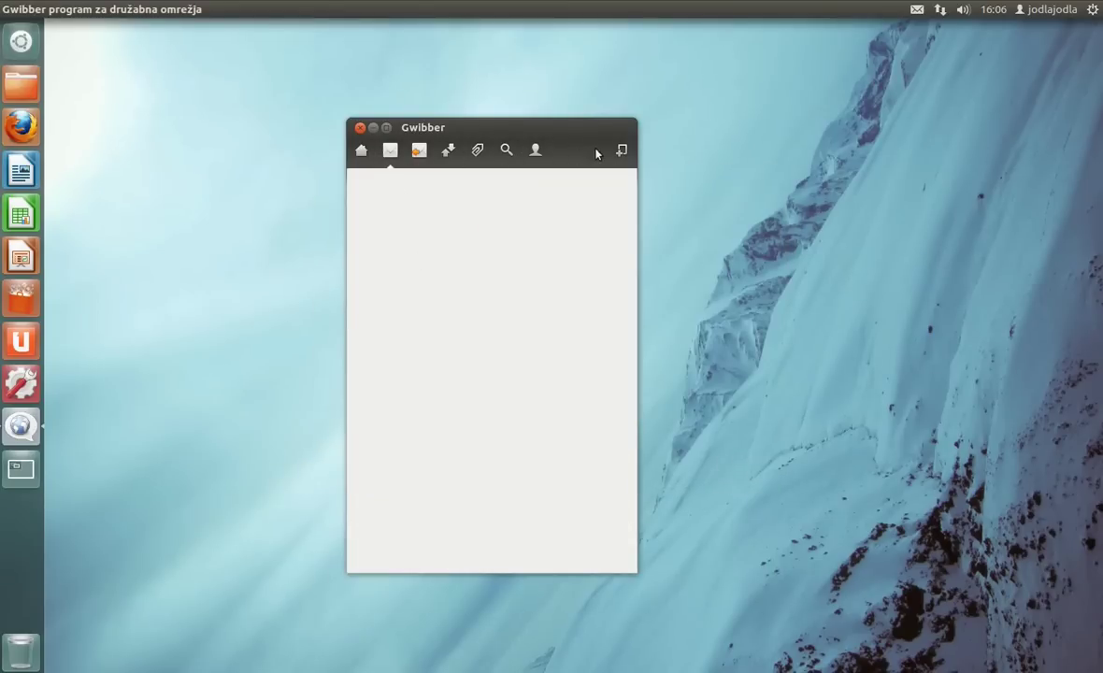
# View Gwibber's program information and quit Gwibber.
pyautogui.click(198, 10)
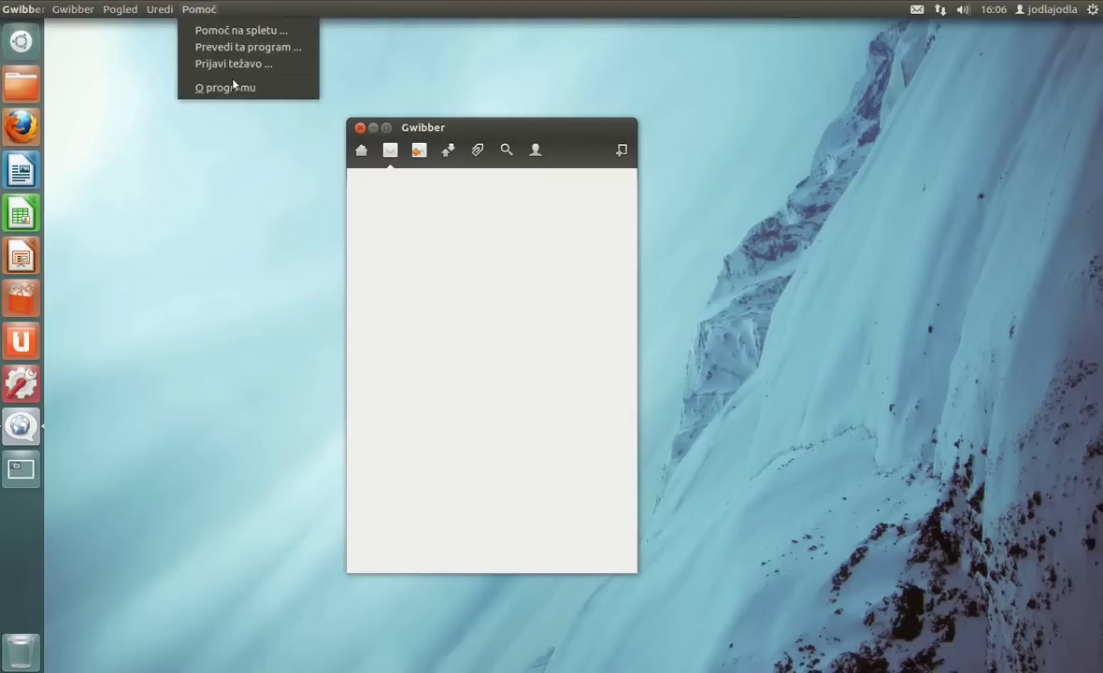
pyautogui.click(233, 86)
pyautogui.moveTo(569, 326); pyautogui.dragTo(640, 326)
pyautogui.click(649, 408)
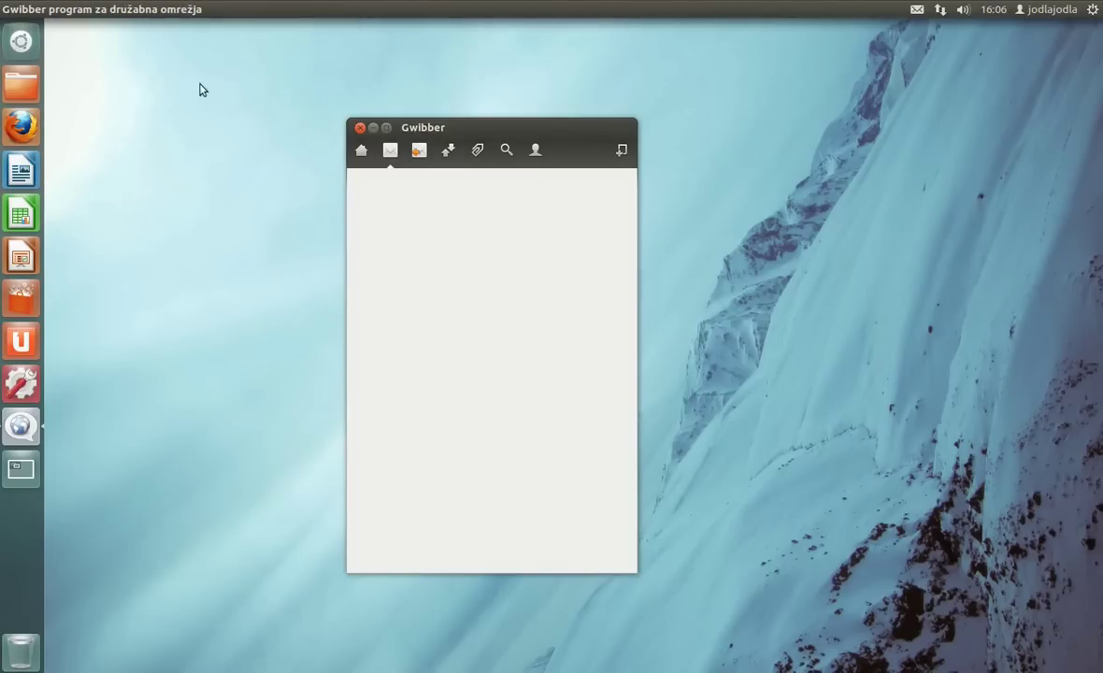
pyautogui.click(65, 9)
pyautogui.click(81, 46)
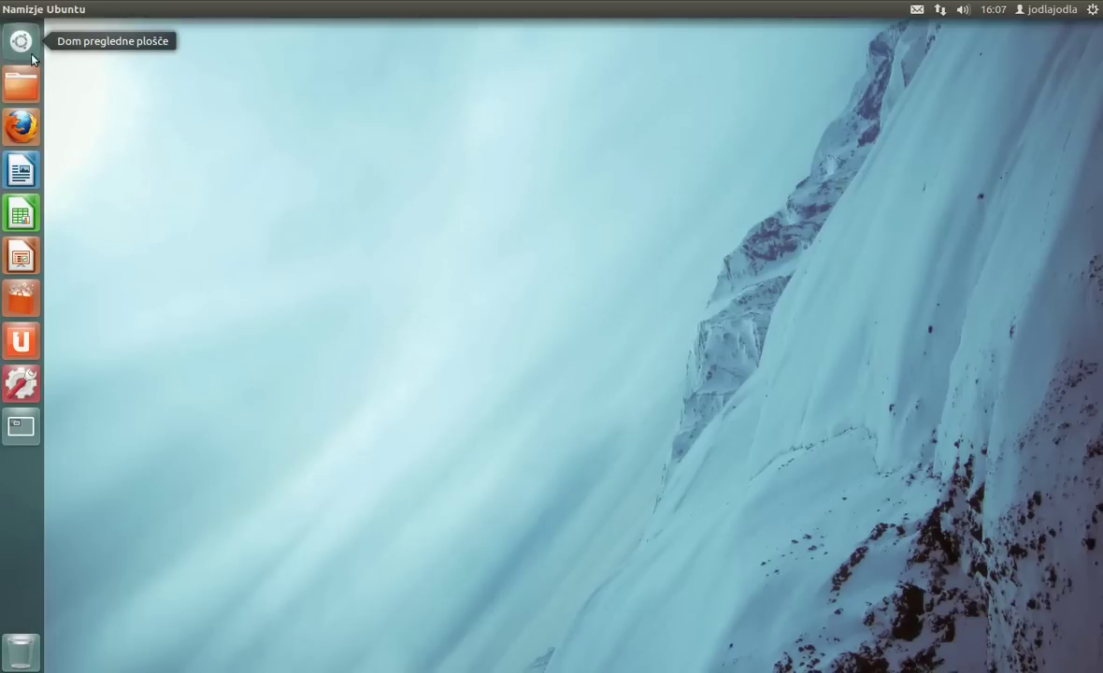
# Open Ubuntu One, look over its introduction and cancel the installation.
pyautogui.click(33, 342)
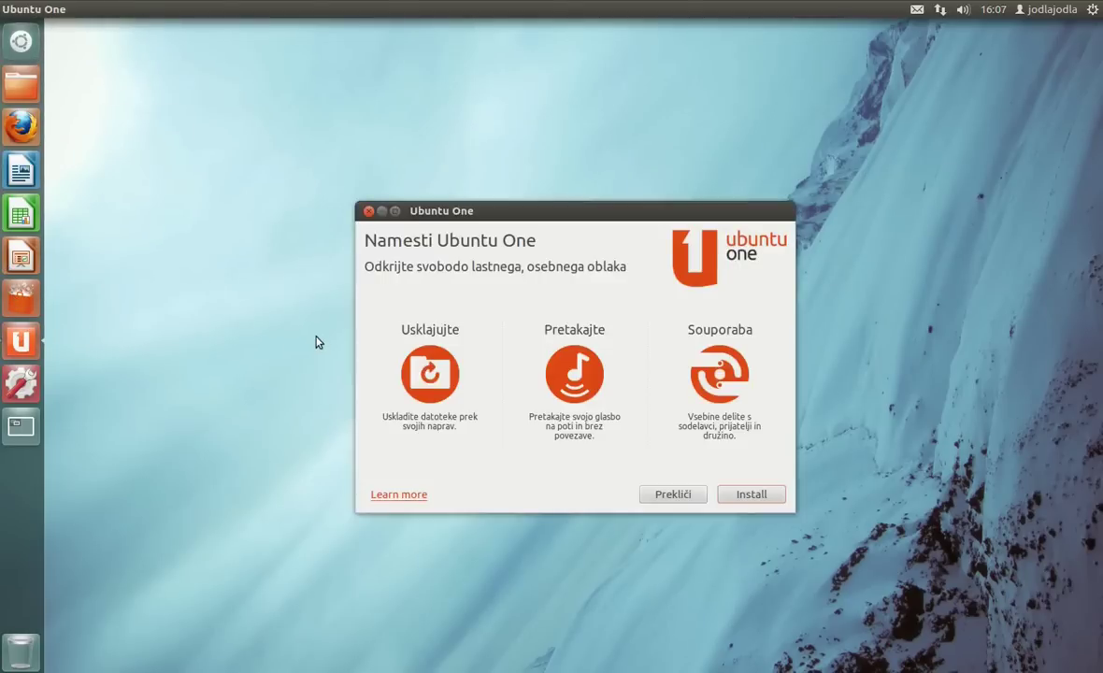
pyautogui.click(675, 495)
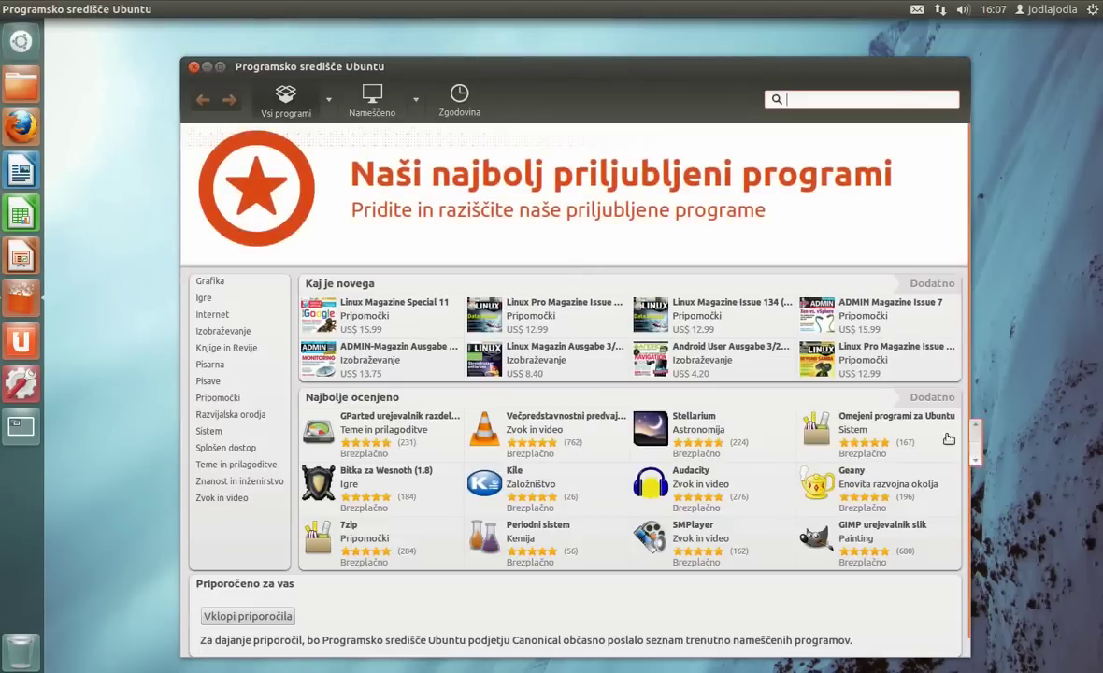
# Browse the front page of the Ubuntu Software Center and close it.
pyautogui.scroll(-1, 972, 486)
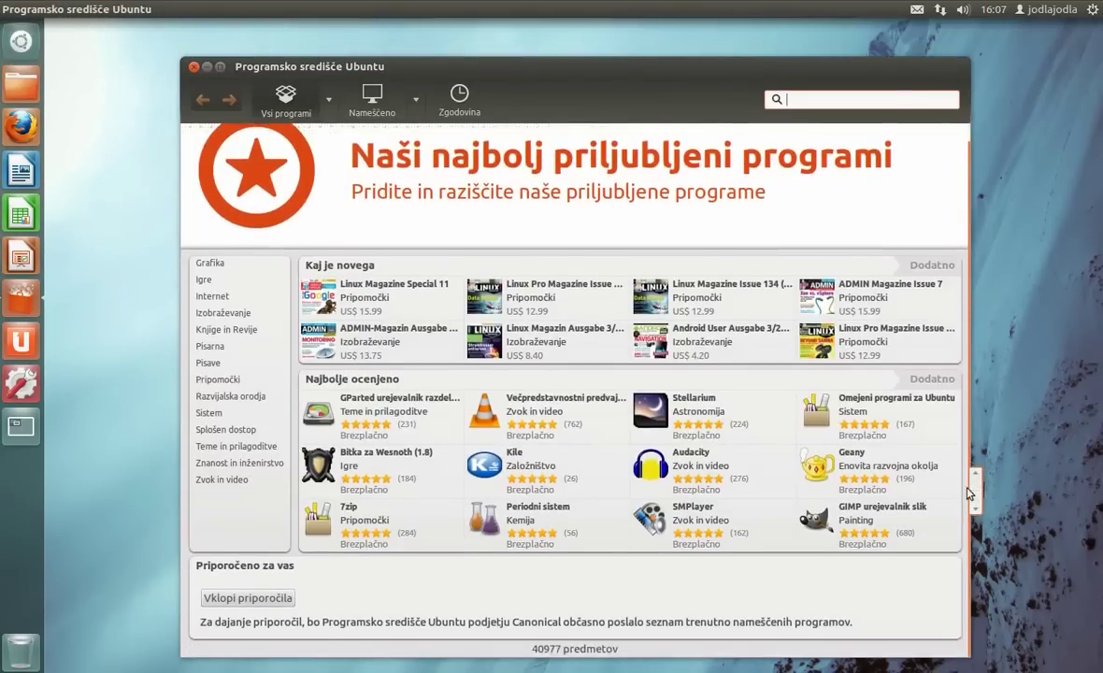
pyautogui.scroll(1, 965, 475)
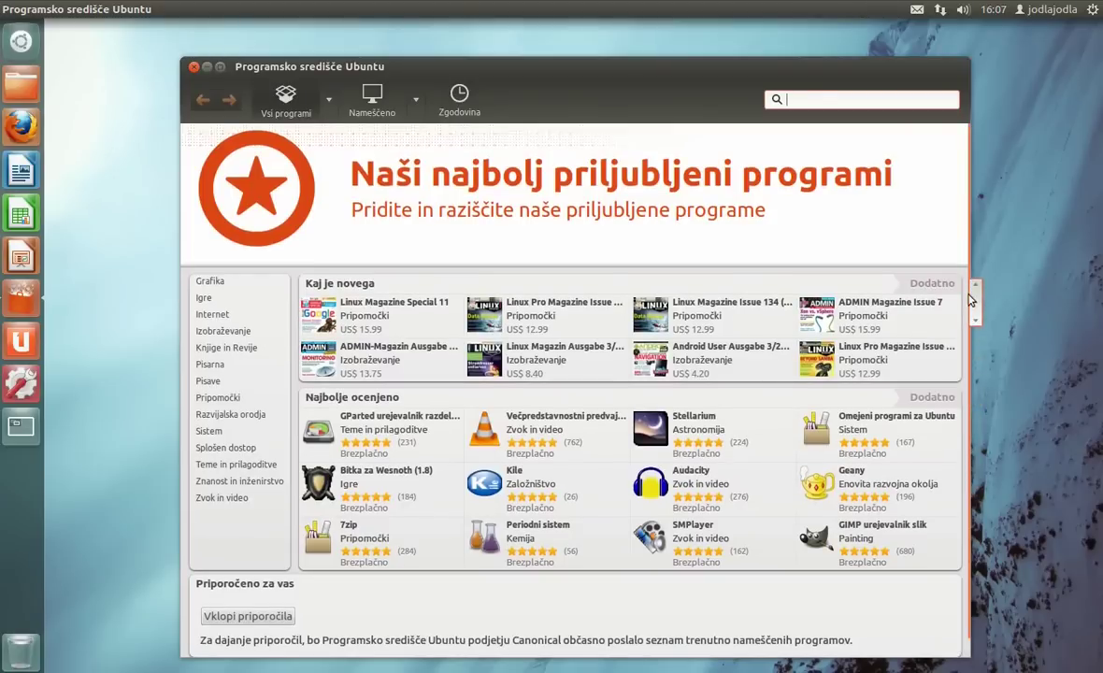
pyautogui.click(195, 68)
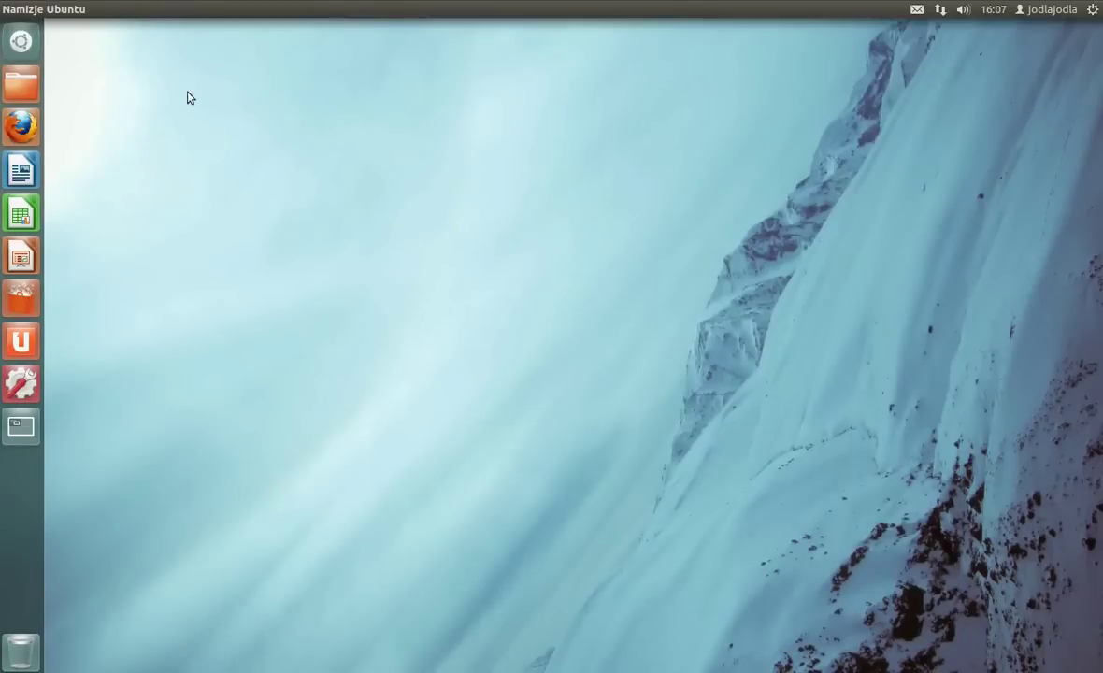
# Open the home folder in the file manager and restore its maximized window to a smaller floating one.
pyautogui.click(22, 44)
pyautogui.write('ccsm')
pyautogui.click(24, 86)
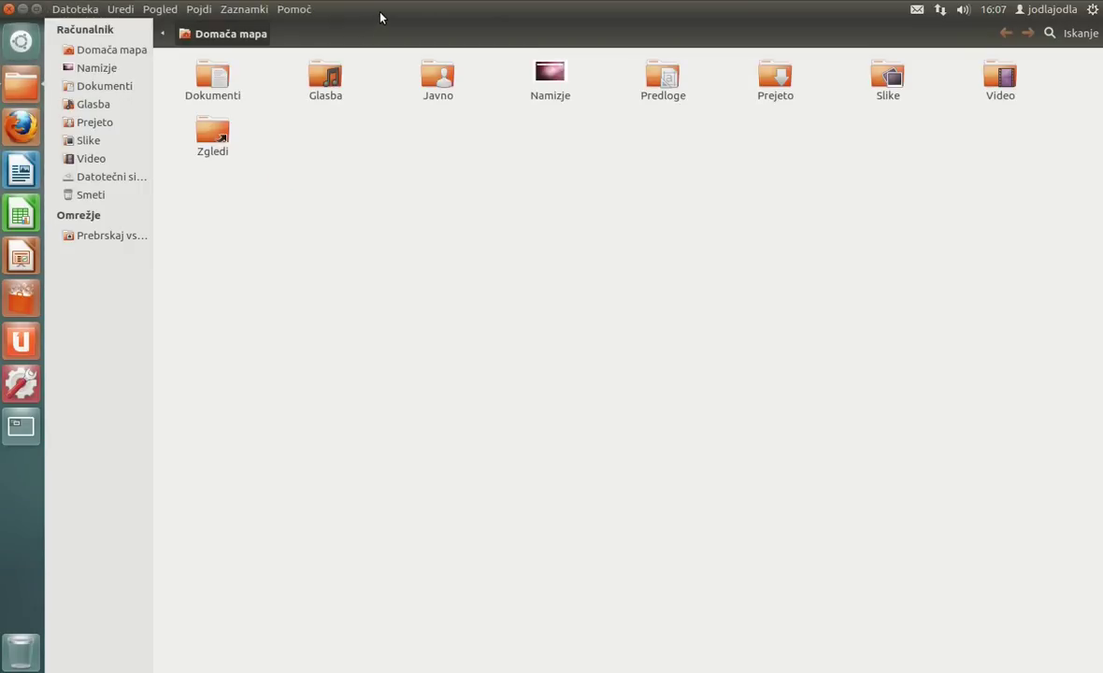
pyautogui.moveTo(380, 17); pyautogui.dragTo(501, 196)
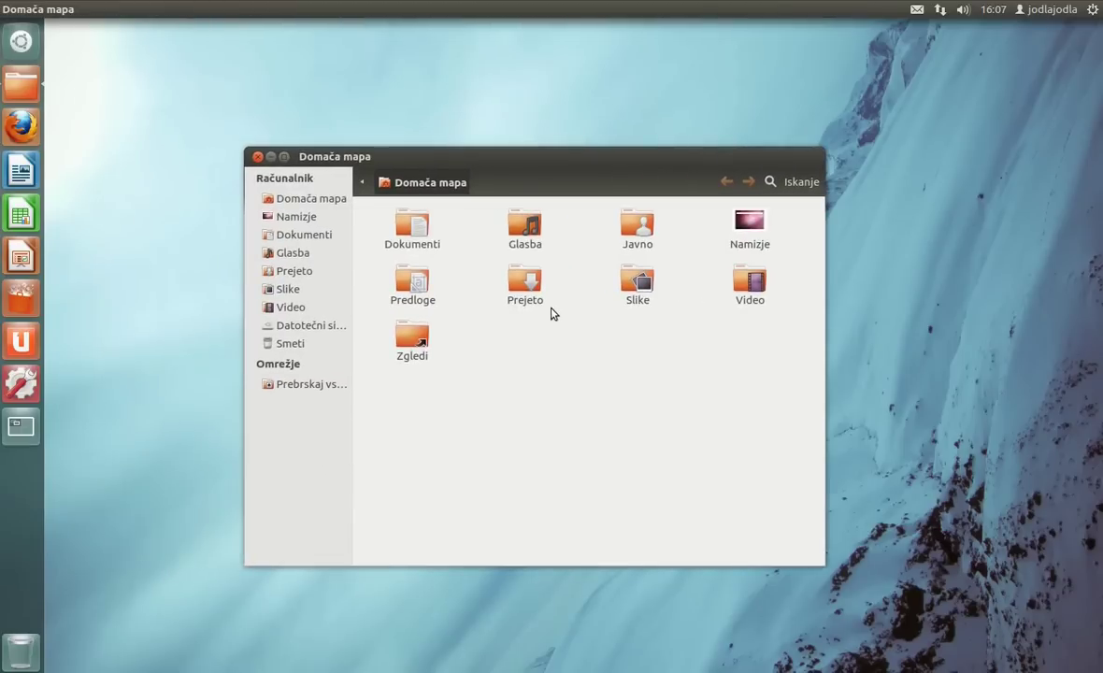
# Search the folder window's commands in the HUD for "odpri" and run the Zapri command to close the window.
pyautogui.press('super')
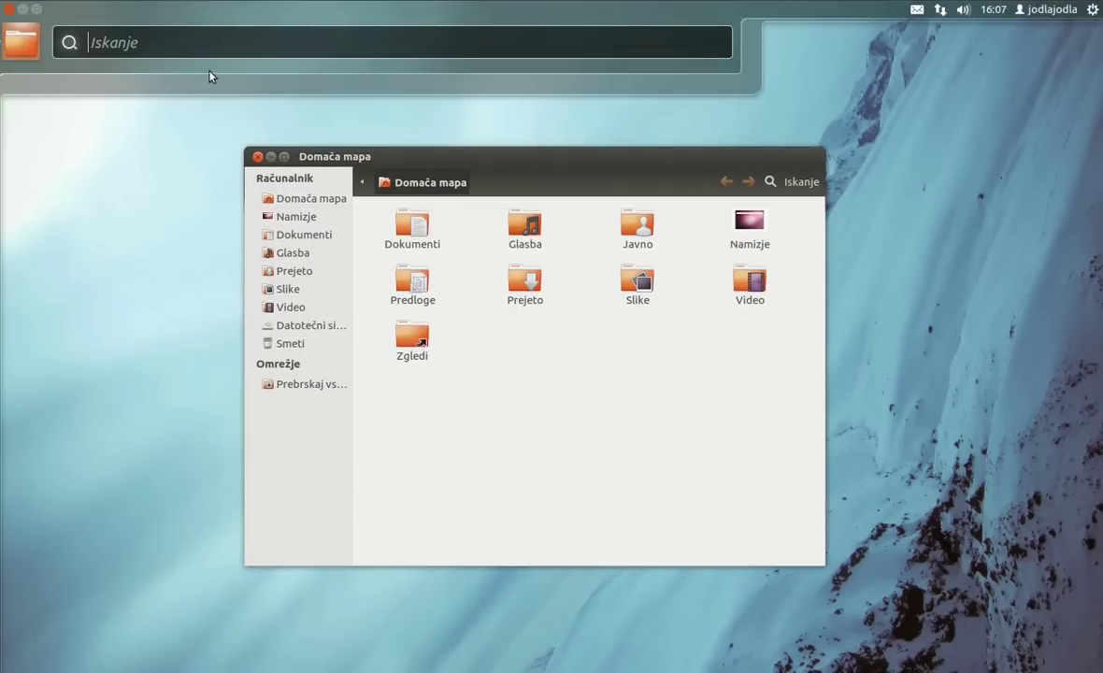
pyautogui.write('odpri')
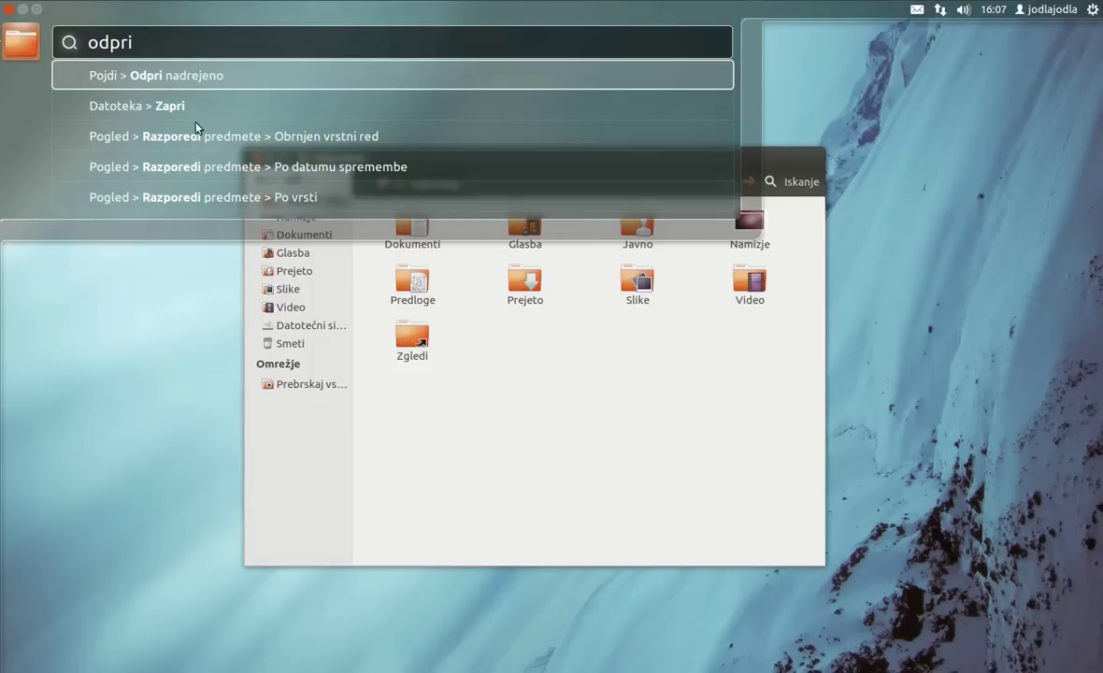
pyautogui.click(192, 103)
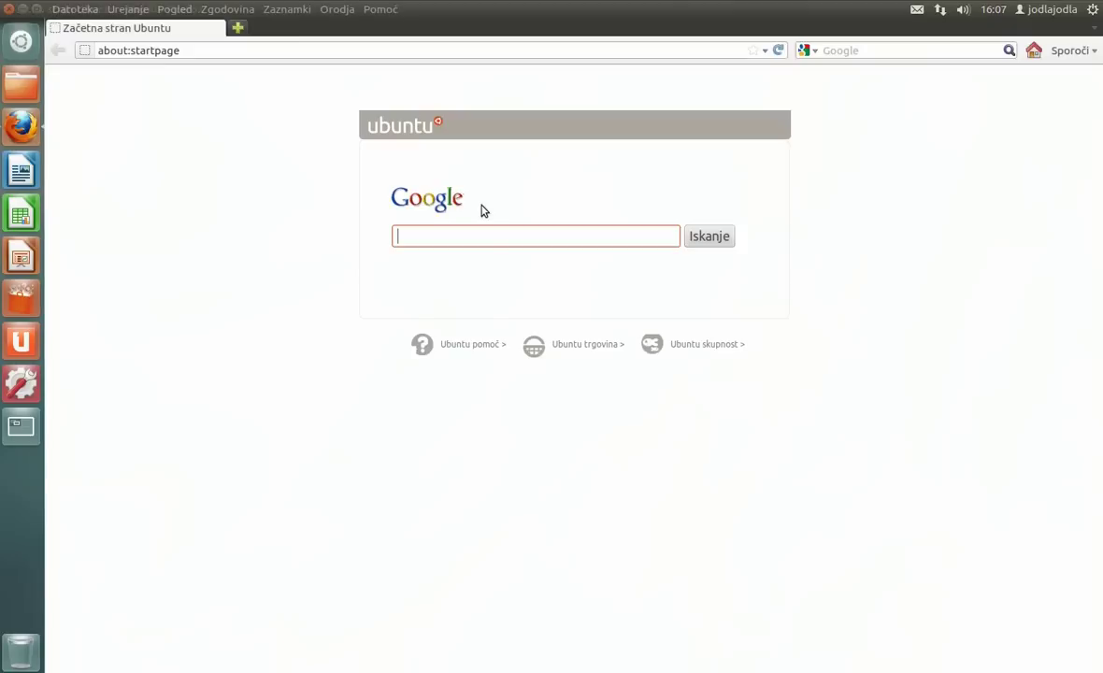
# In Firefox, search the menu commands in the HUD for "odpri" and clear the search.
pyautogui.press('alt')
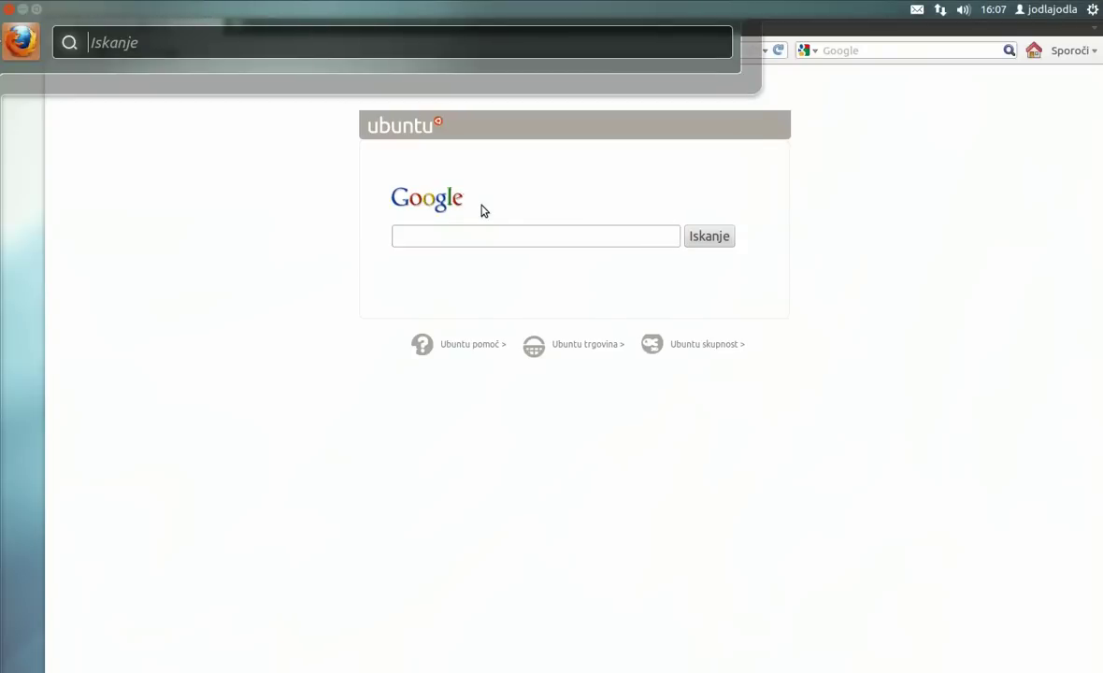
pyautogui.write('odpri')
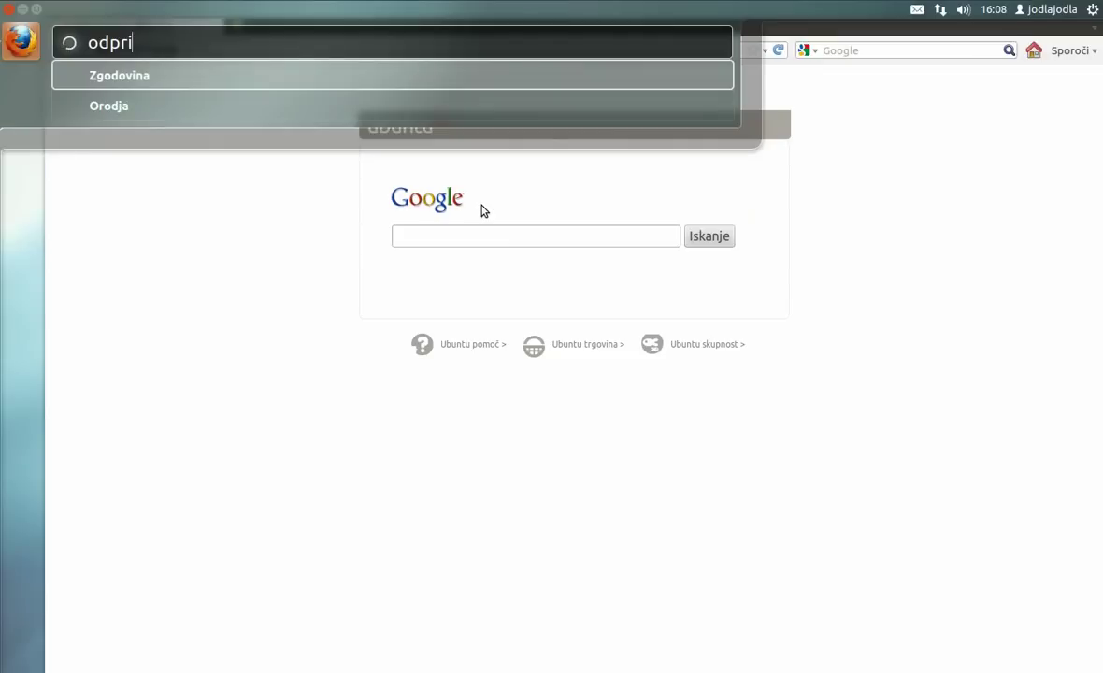
pyautogui.press('BackSpace')
pyautogui.press('BackSpace')
pyautogui.press('BackSpace')
pyautogui.press('BackSpace')
pyautogui.press('BackSpace')
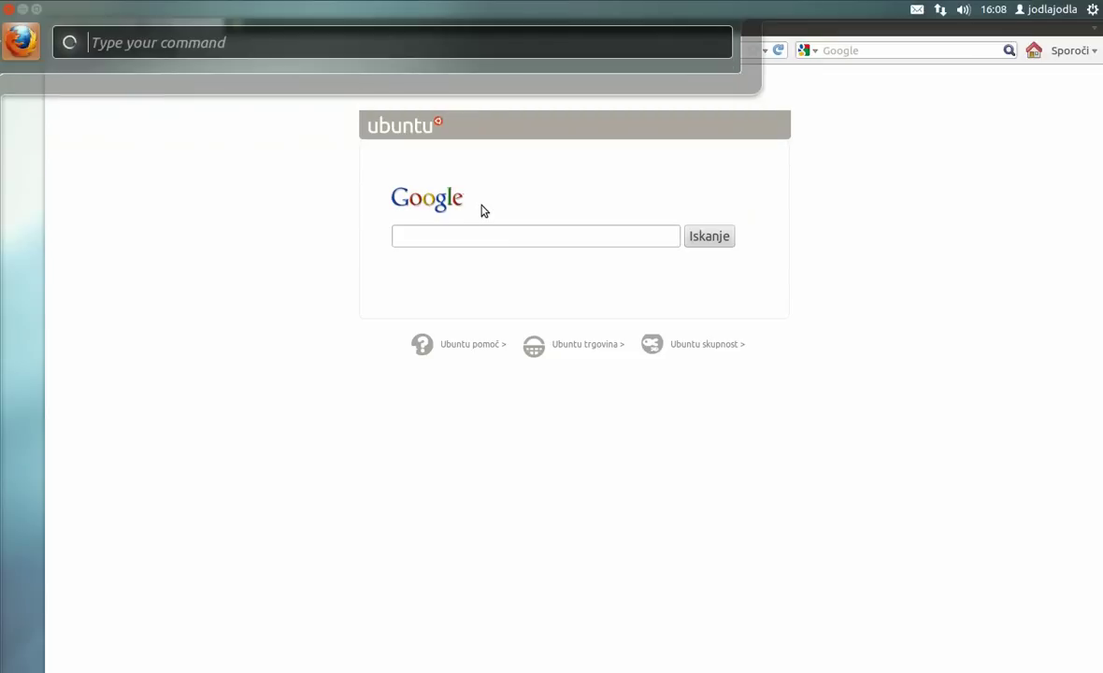
# Search Firefox's commands in the HUD for "zapri", clear the search and dismiss the HUD.
pyautogui.write('zaop')
pyautogui.press('BackSpace')
pyautogui.press('BackSpace')
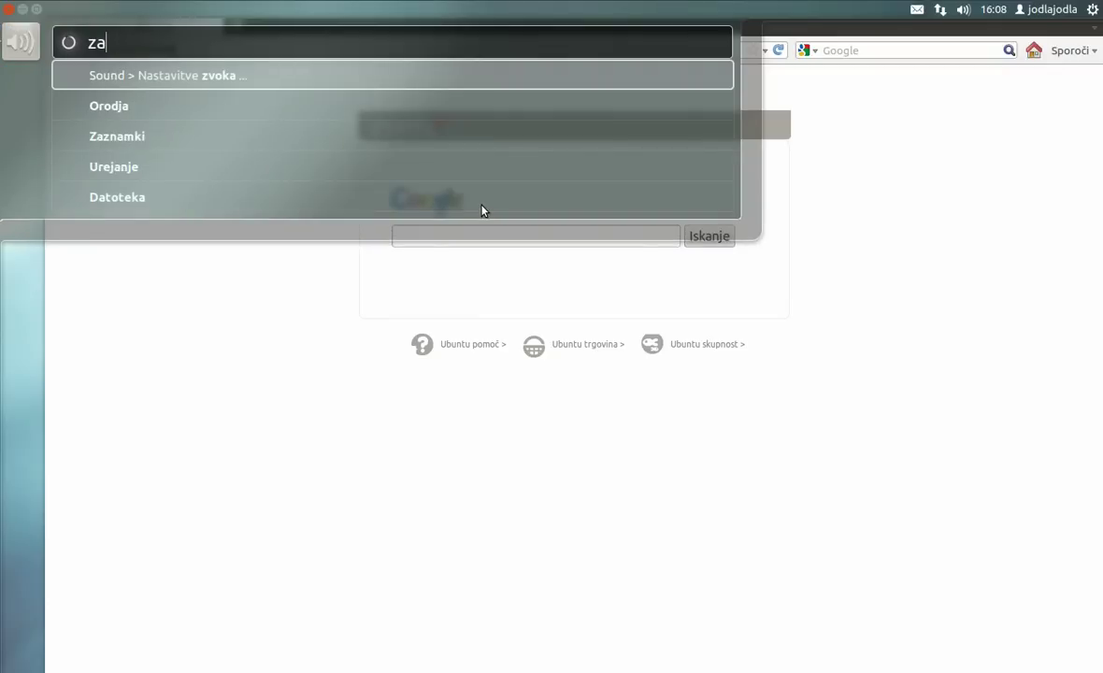
pyautogui.write('pri')
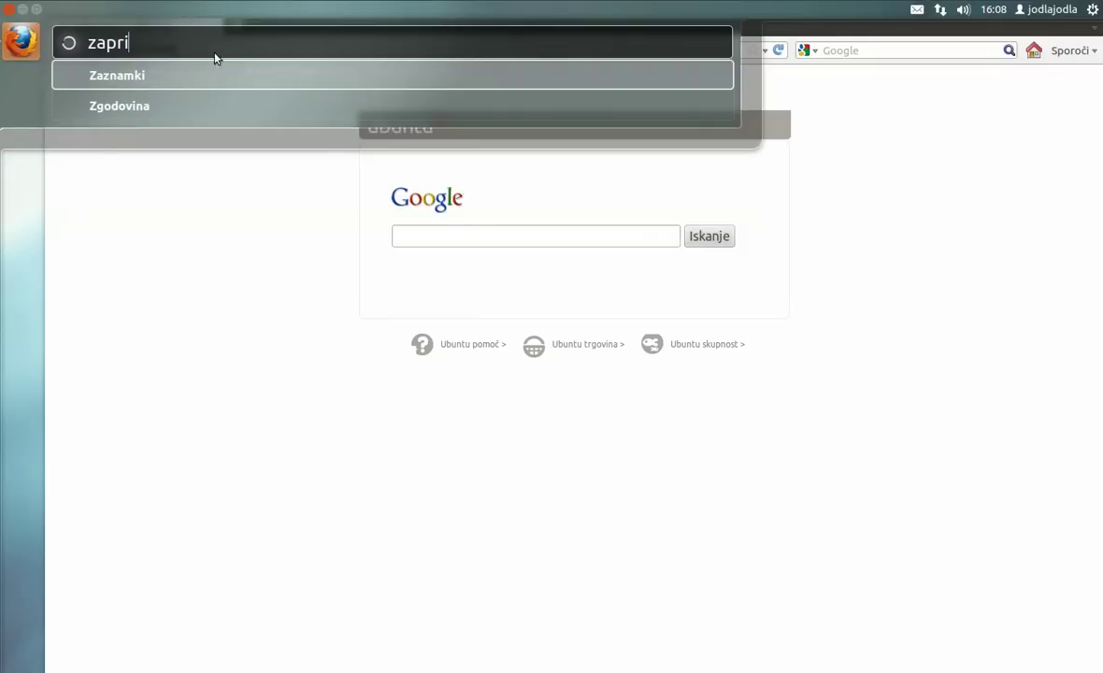
pyautogui.hotkey('ctrl', 'a')
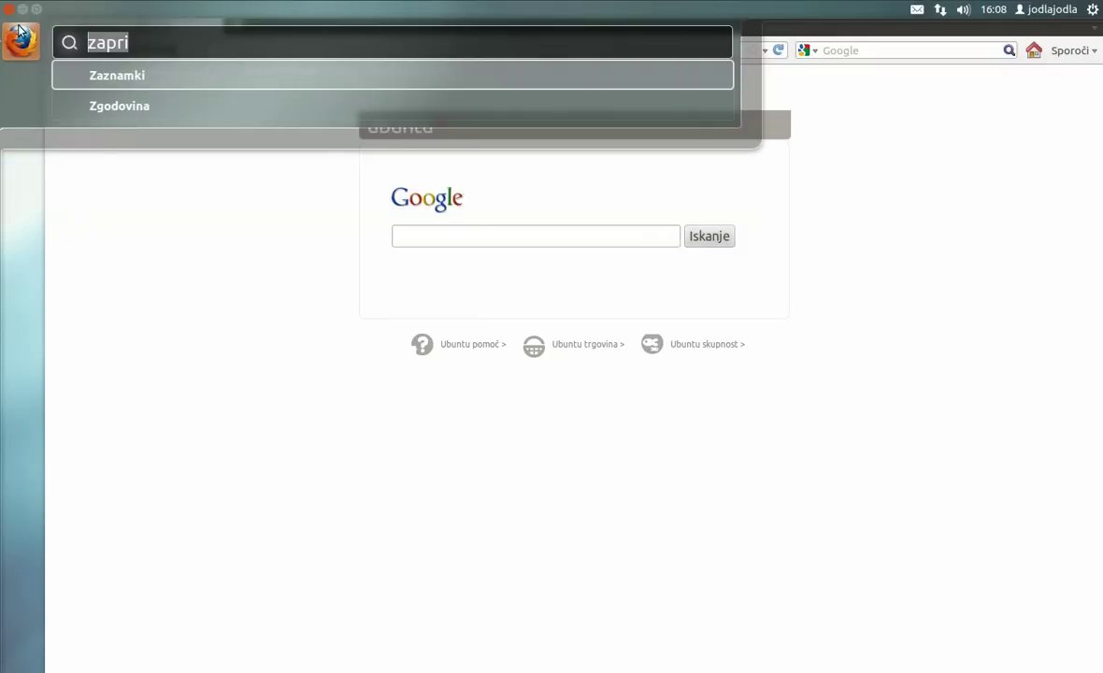
pyautogui.press('BackSpace')
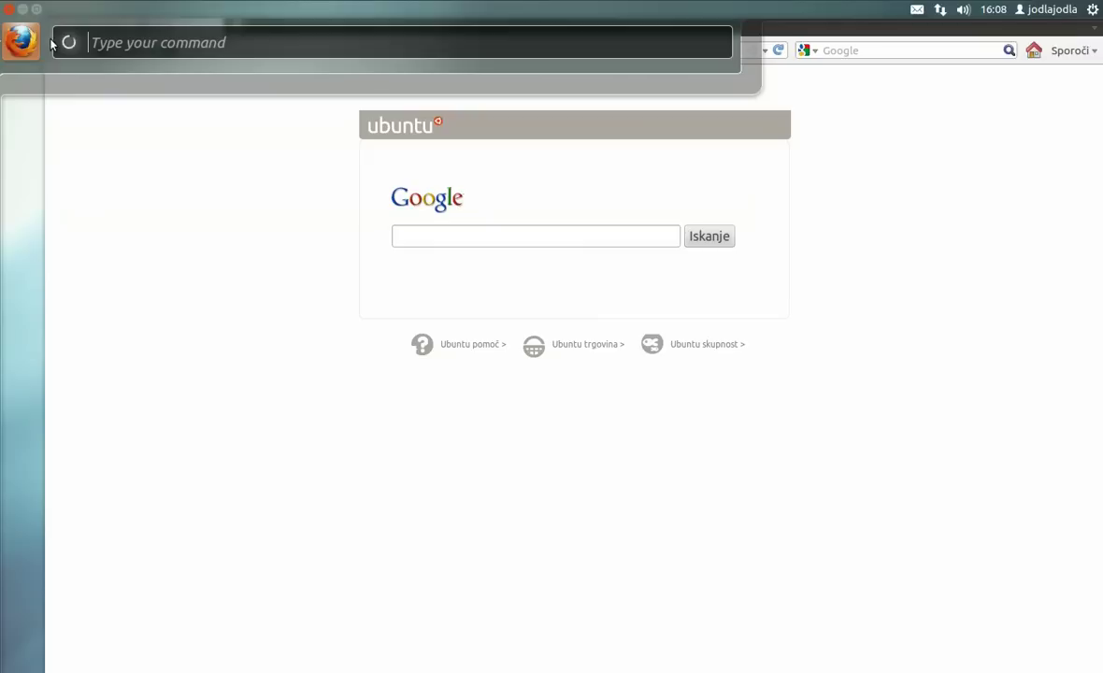
pyautogui.click(8, 10)
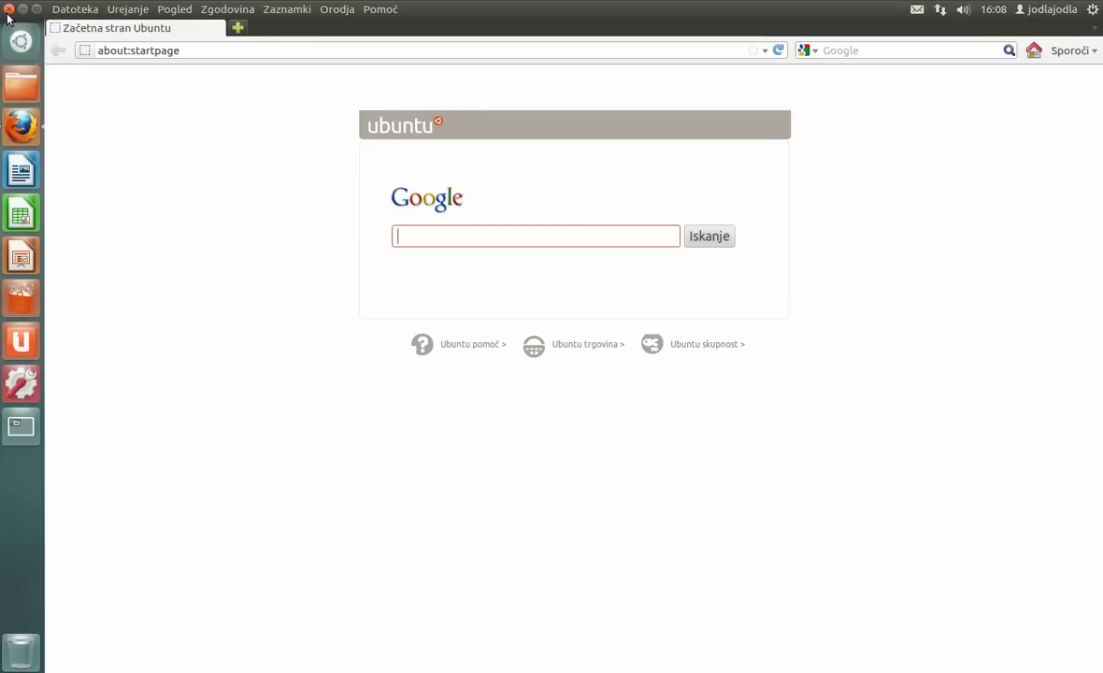
# Check Firefox's file commands for the quit entry, and quit Firefox by running "izhod" through the HUD.
pyautogui.click(57, 11)
pyautogui.click(58, 11)
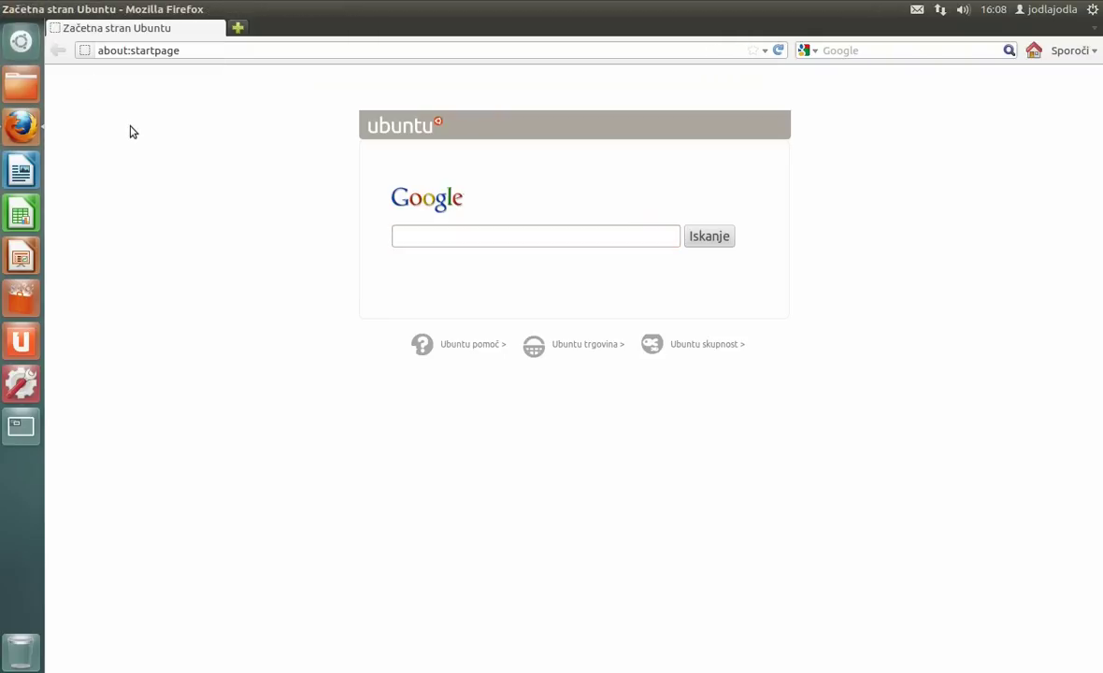
pyautogui.press('super')
pyautogui.write('izhod')
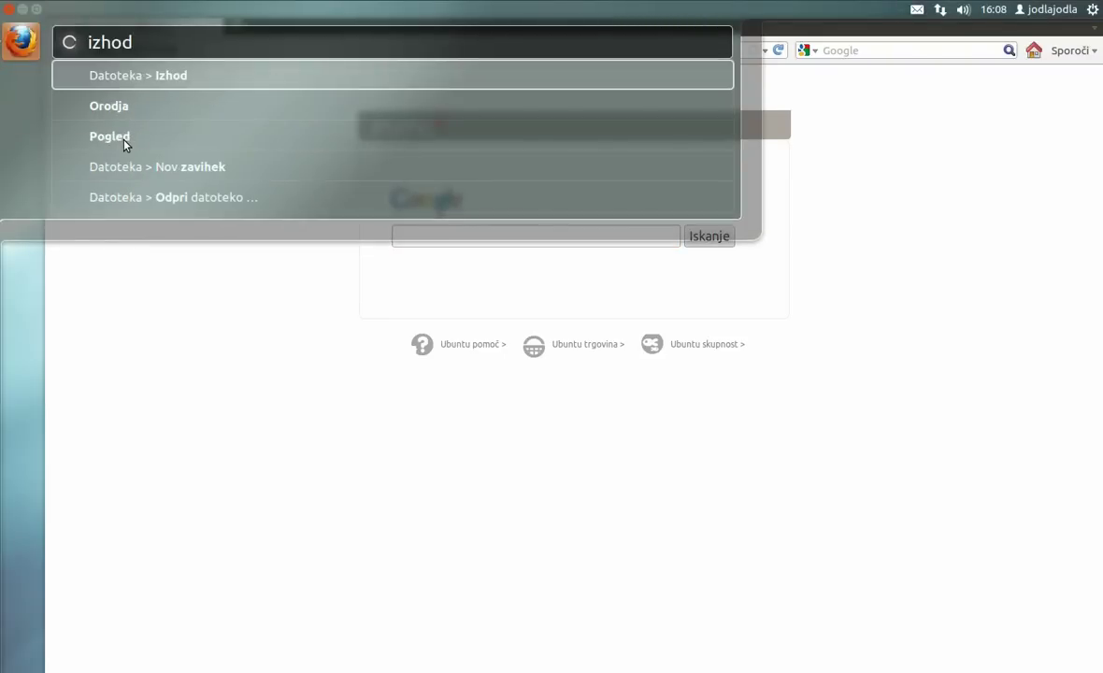
pyautogui.press('Return')
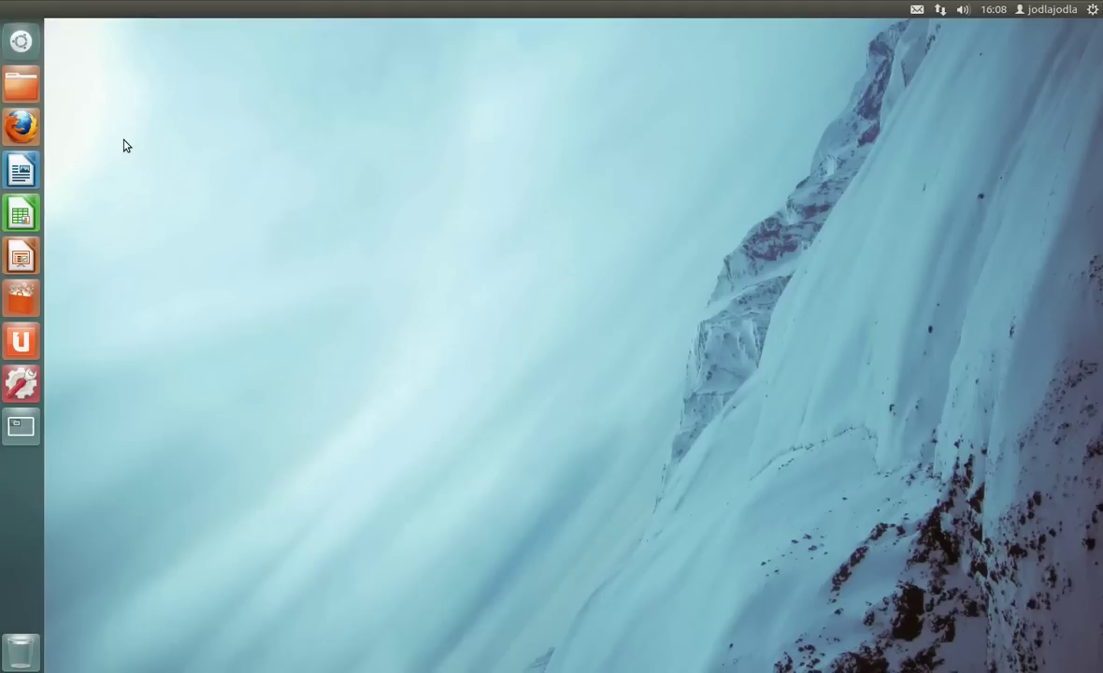
# Open the Dash, look through its applications, files, music and video lenses, and close it.
pyautogui.click(23, 43)
pyautogui.write('ccsm')
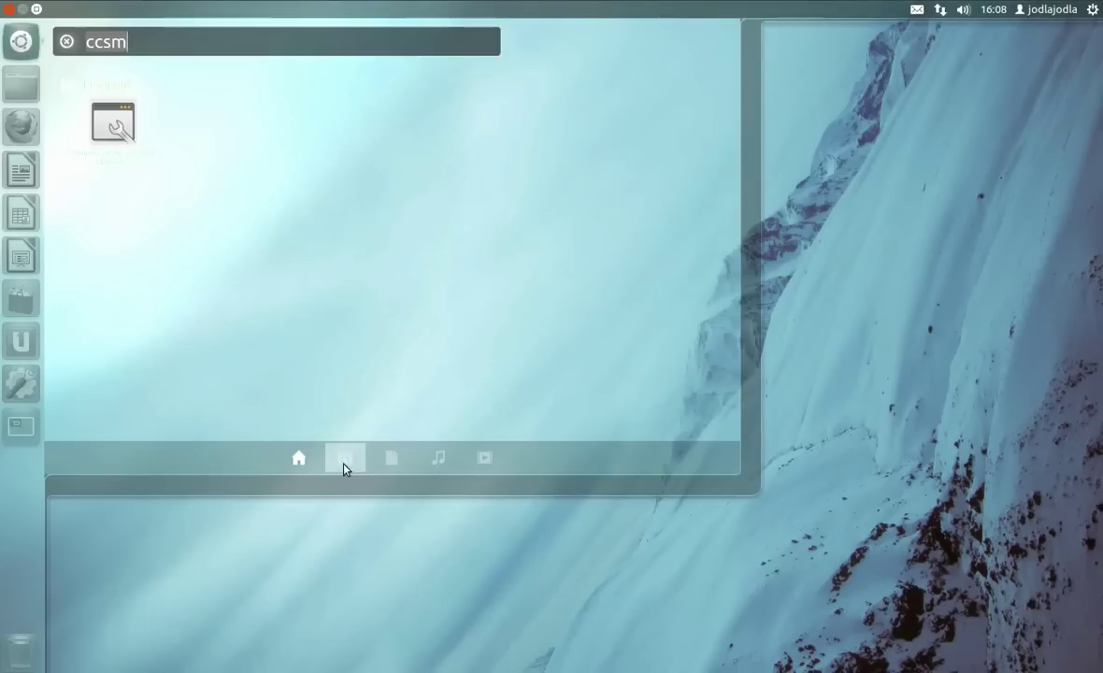
pyautogui.click(345, 462)
pyautogui.click(391, 458)
pyautogui.click(437, 458)
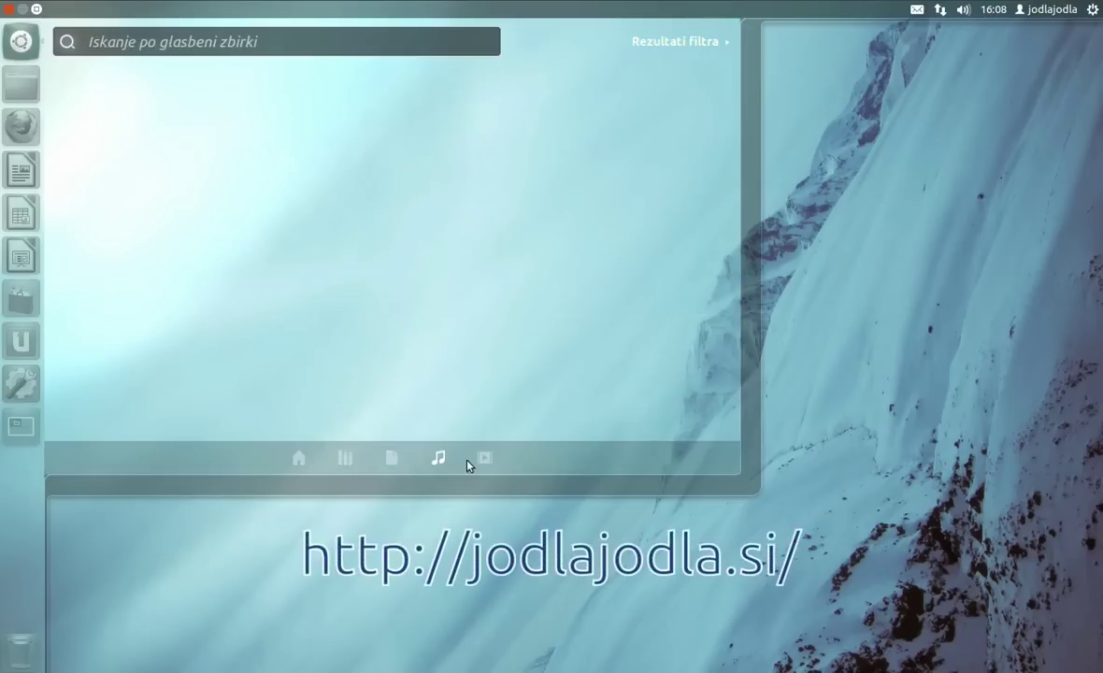
pyautogui.click(484, 458)
pyautogui.click(490, 534)
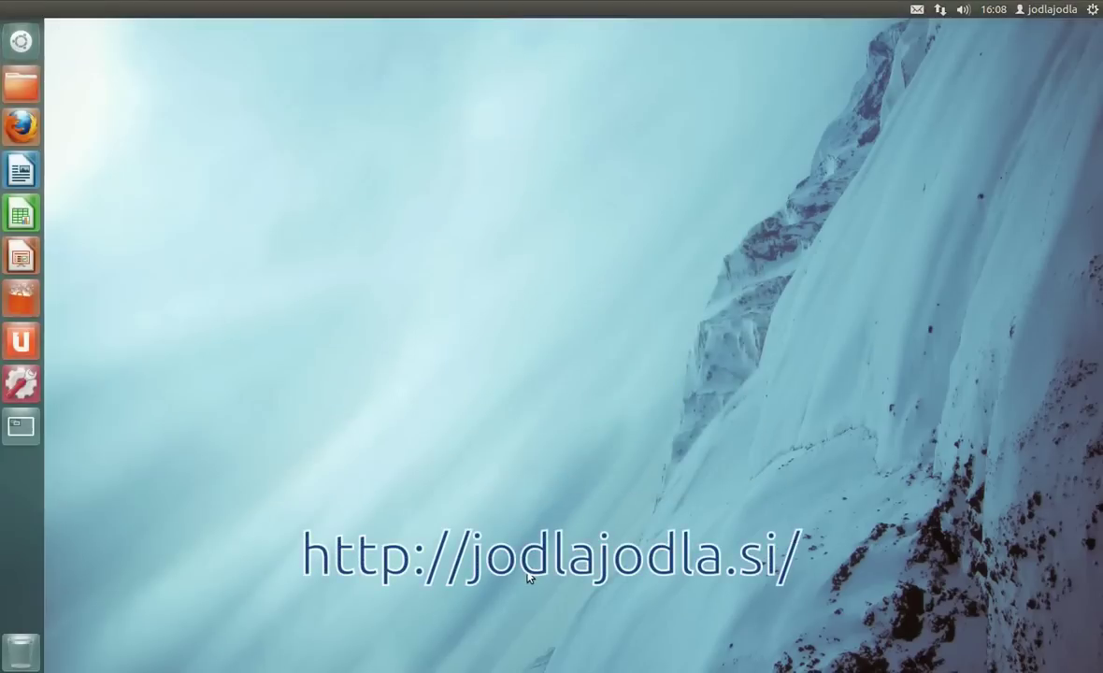